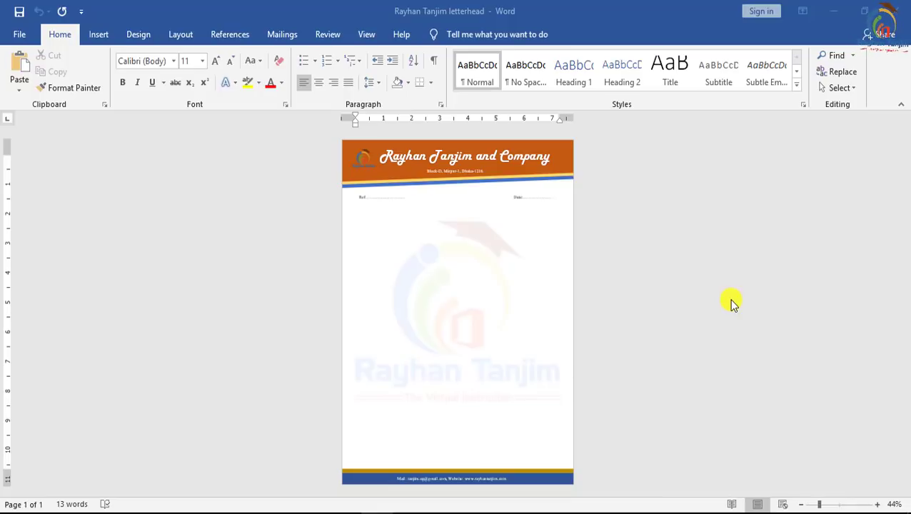
Subscribe to the YouTube channel.
ctrl+scroll(730, 300, up, 1)
ctrl+scroll(726, 299, up, 2)
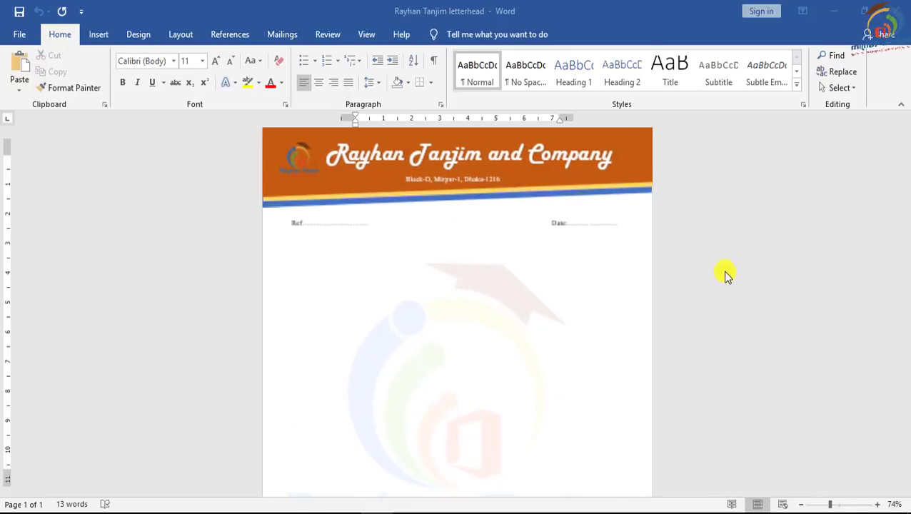
ctrl+scroll(713, 279, up, 1)
ctrl+scroll(707, 282, up, 1)
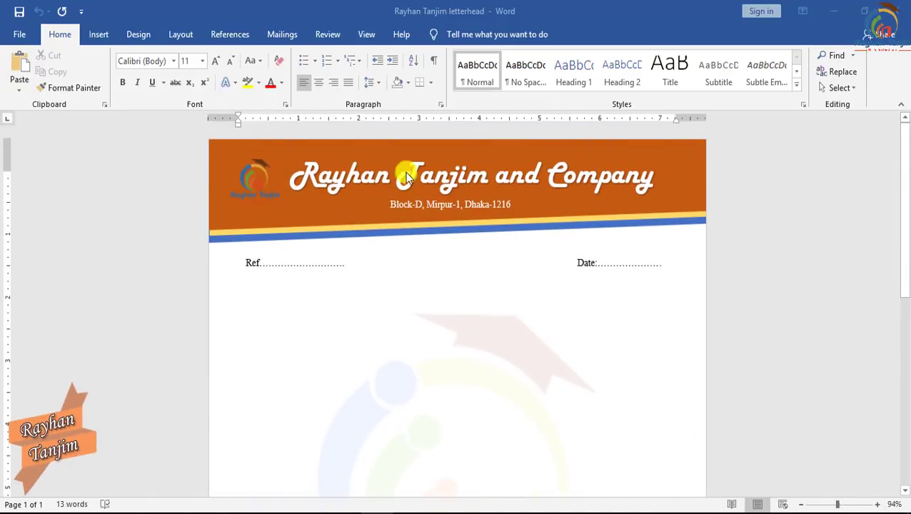
scroll(510, 336, down, 3)
scroll(511, 336, down, 6)
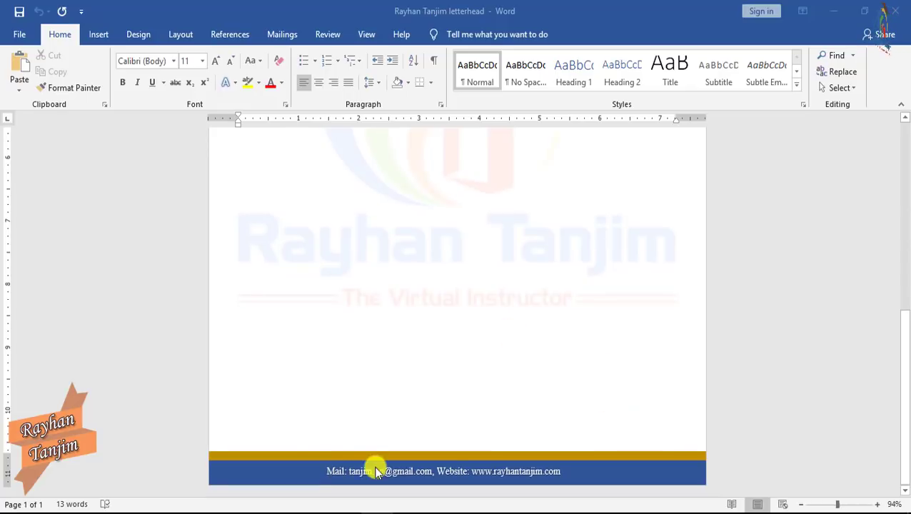
scroll(483, 401, up, 6)
scroll(482, 402, up, 1)
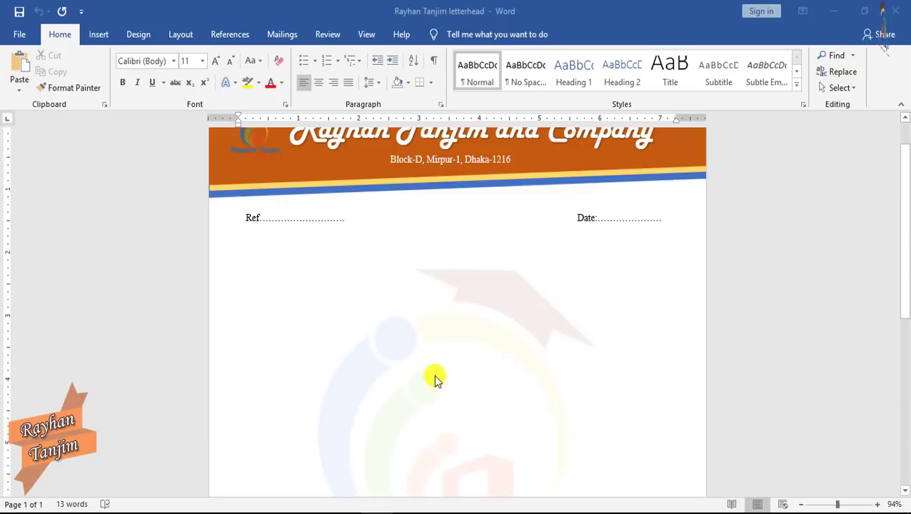
scroll(433, 379, down, 2)
scroll(489, 325, down, 3)
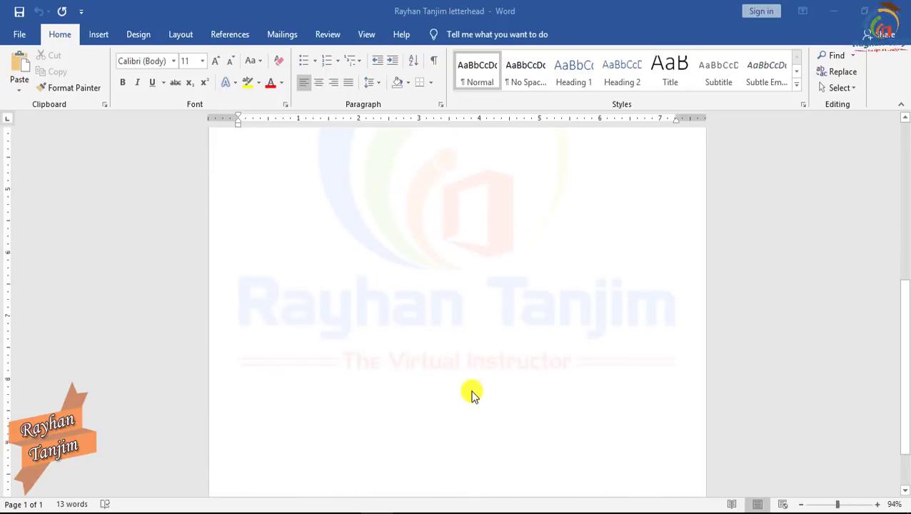
scroll(472, 392, up, 5)
scroll(497, 372, up, 1)
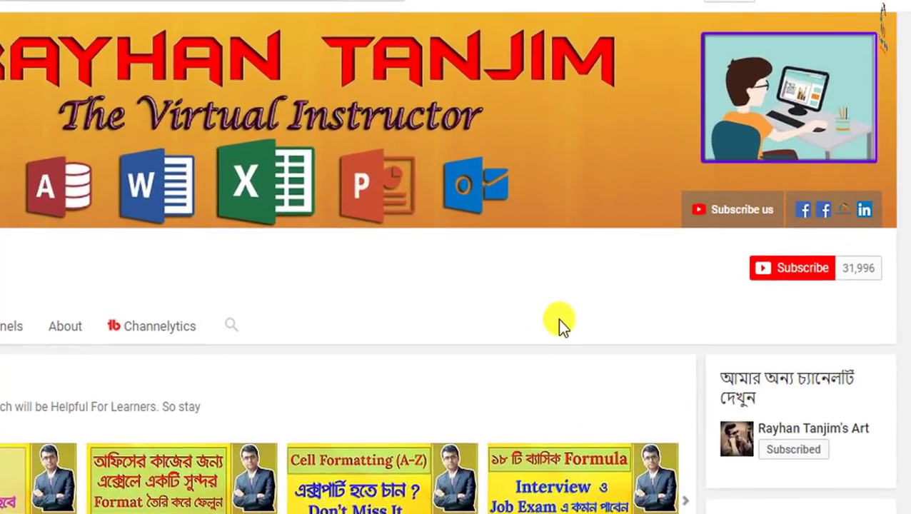
click(807, 274)
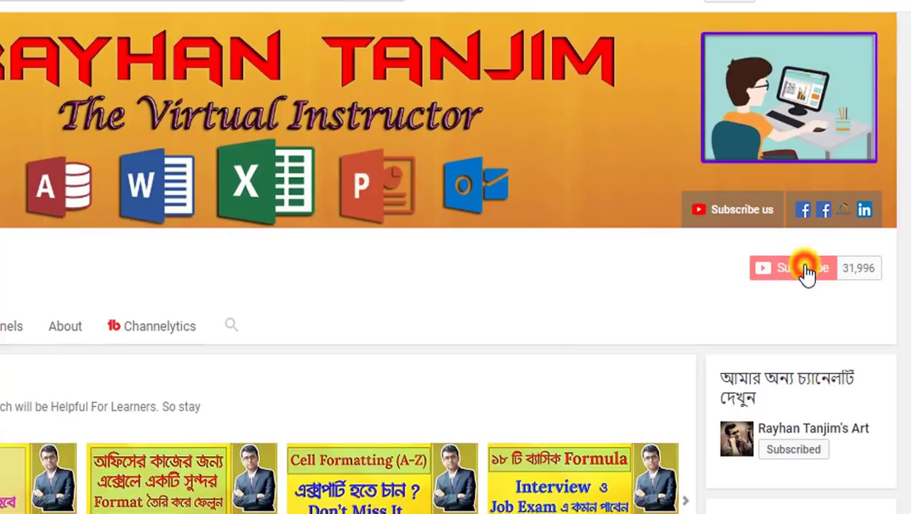
Set the channel's notifications to All and save the preference.
click(823, 272)
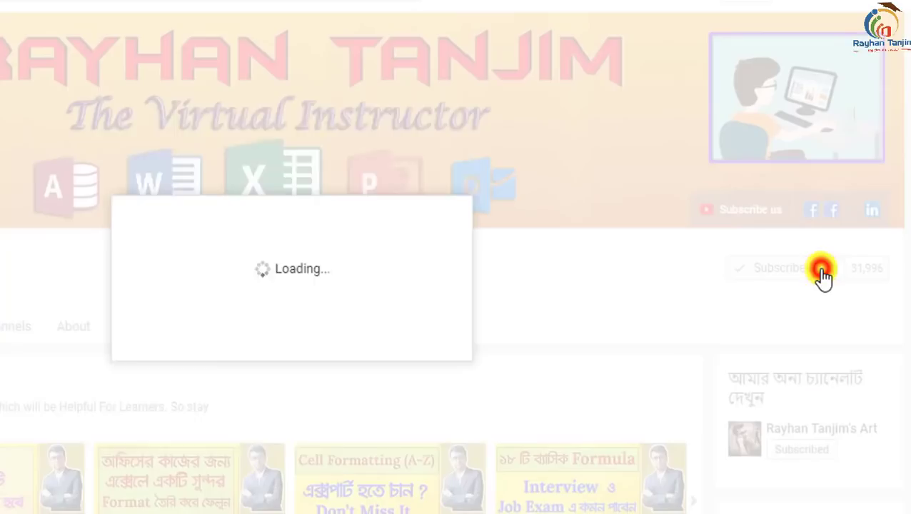
click(139, 173)
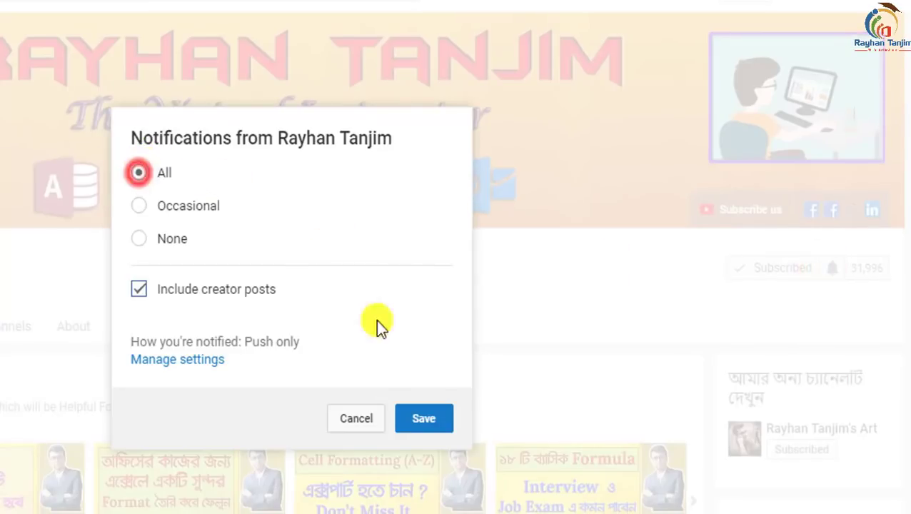
click(423, 418)
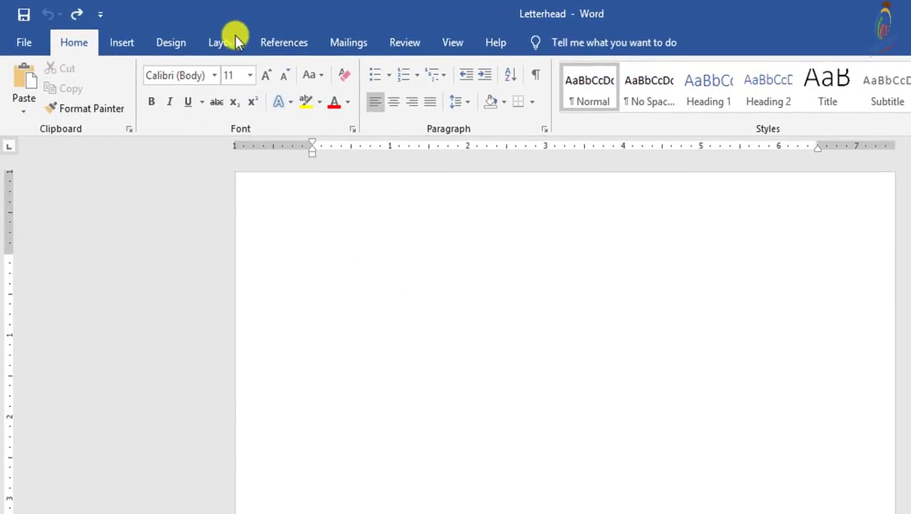
Set the page to A4 size with Narrow 0.5" margins.
click(229, 42)
click(120, 108)
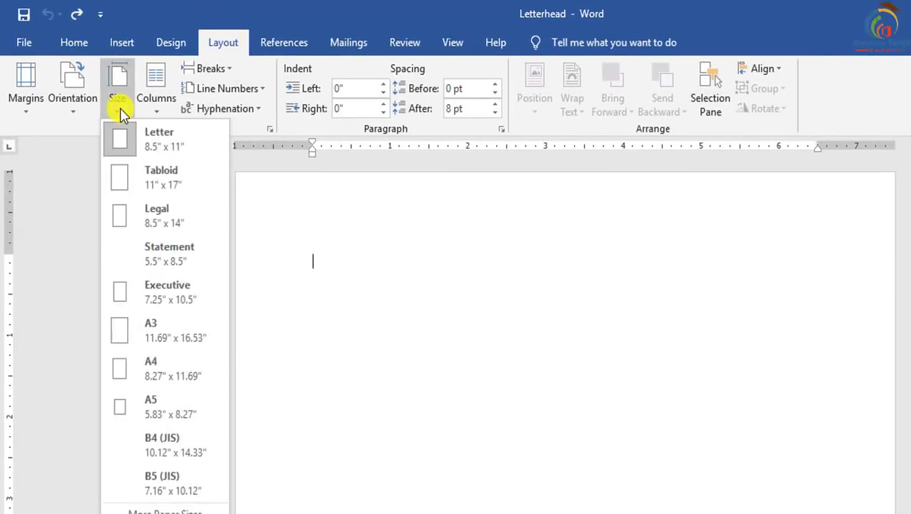
click(168, 378)
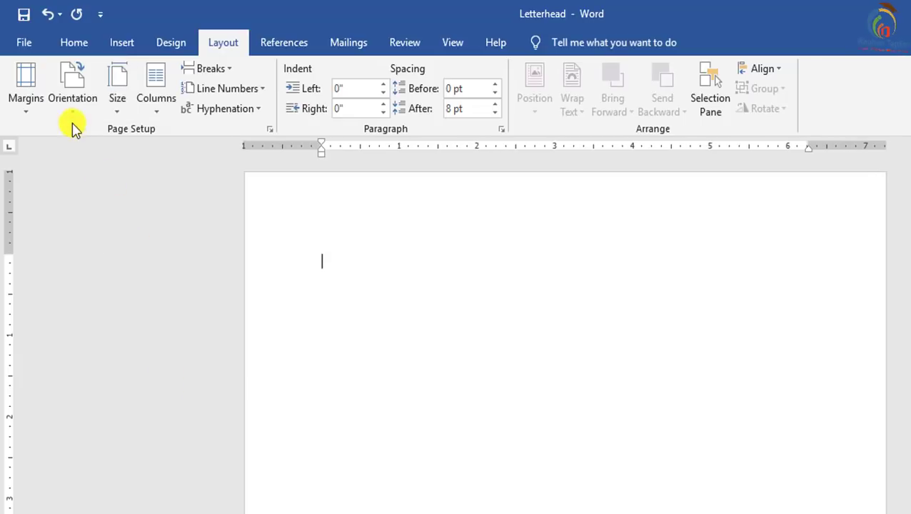
click(29, 105)
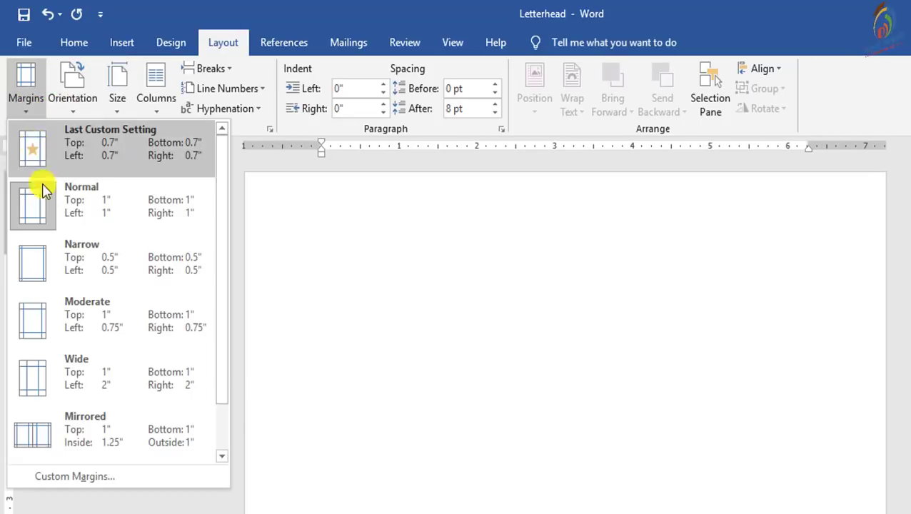
click(68, 274)
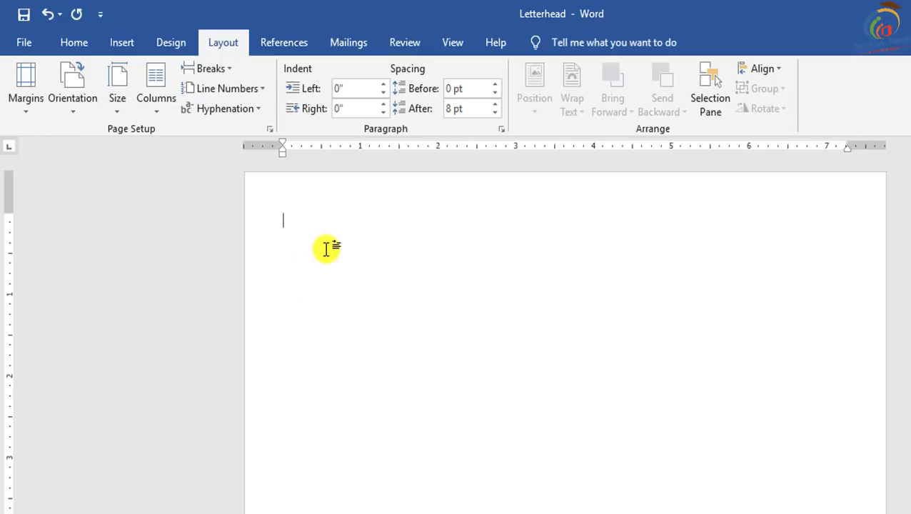
Pick the Flowchart: Manual Input shape from the Shapes gallery.
click(123, 44)
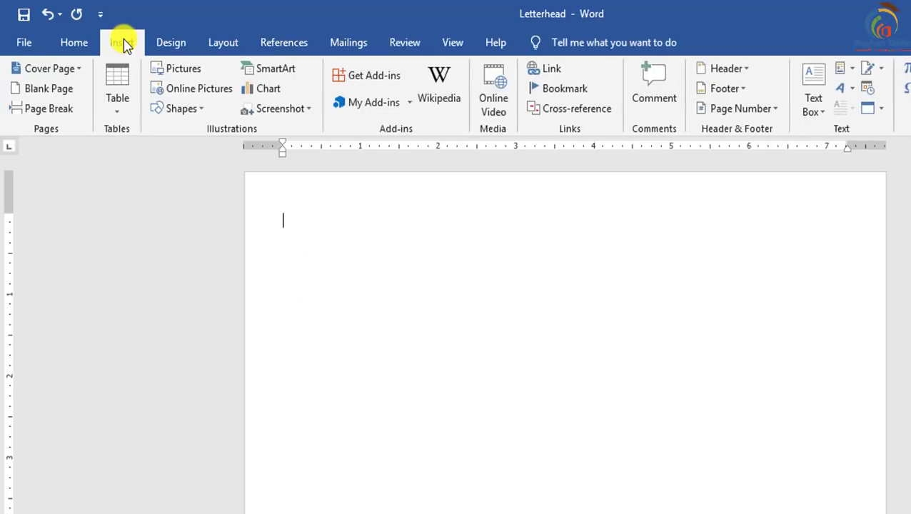
click(201, 113)
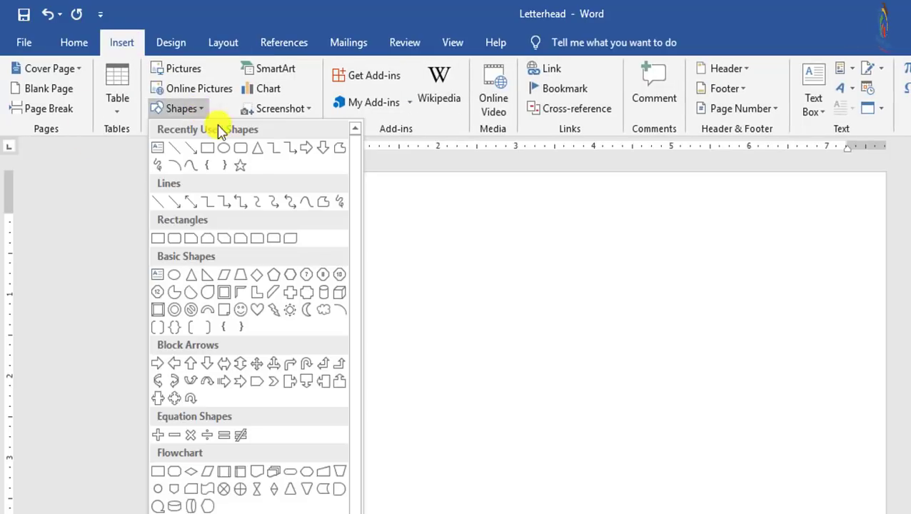
click(330, 473)
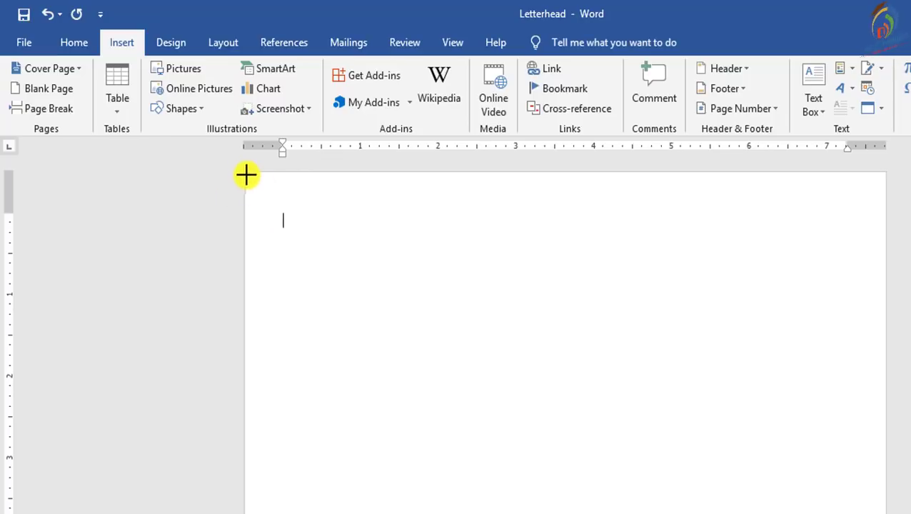
Draw a Manual Input band across the page top, rotated so its slant faces down.
drag(246, 175, 877, 281)
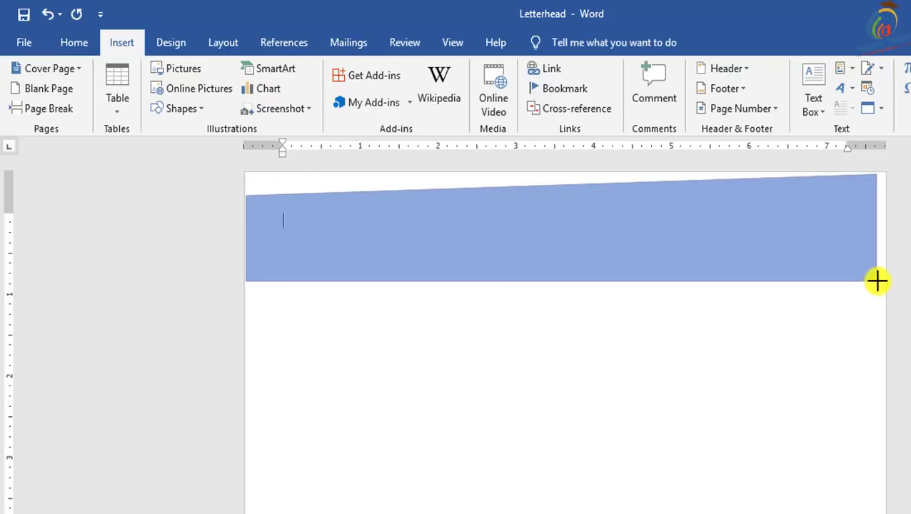
drag(878, 281, 887, 290)
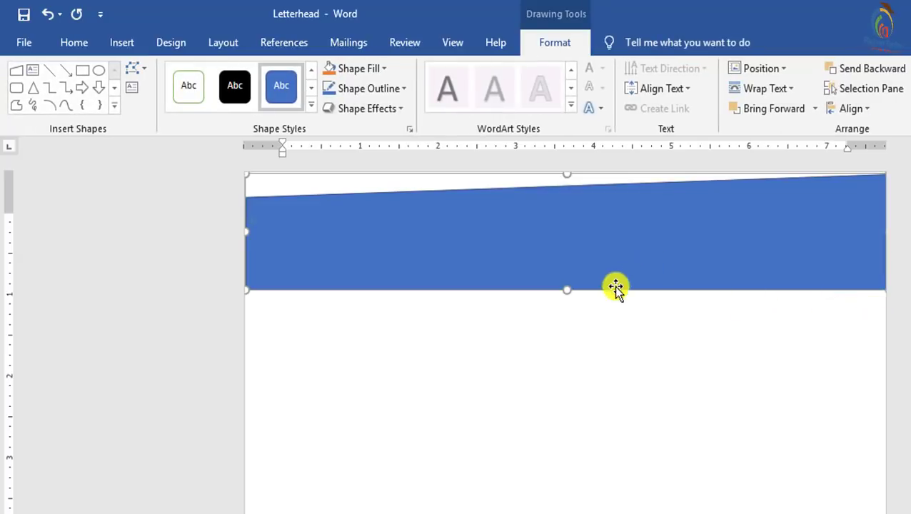
drag(573, 240, 575, 283)
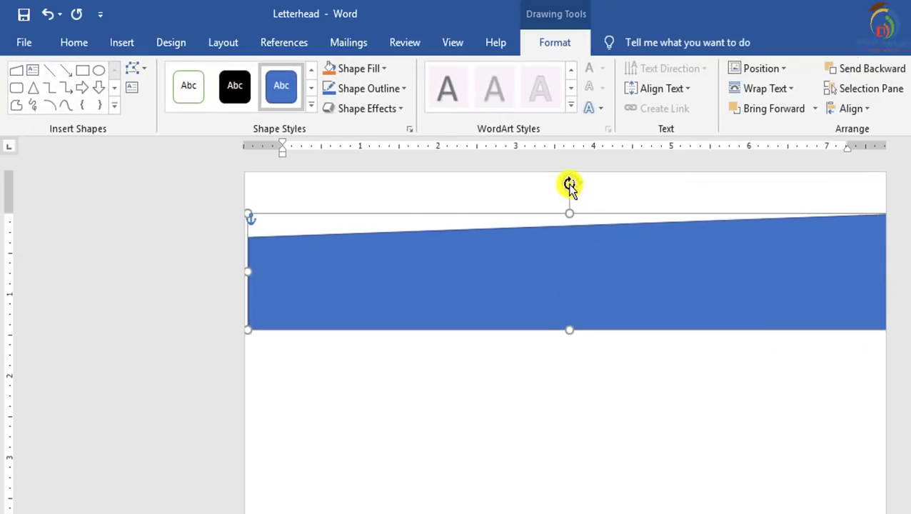
mouse_move(569, 180)
mouse_down()
mouse_move(611, 367)
mouse_move(570, 344)
mouse_up()
drag(555, 256, 554, 232)
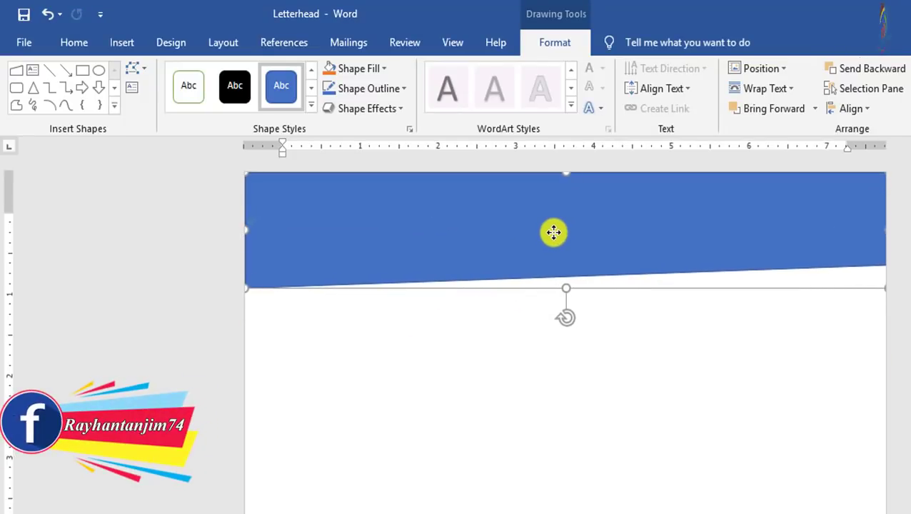
key(ctrl+z)
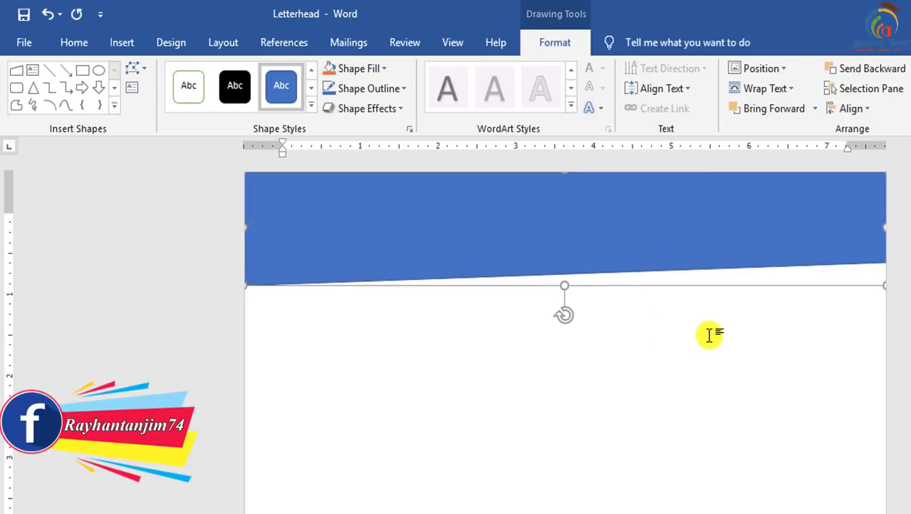
Fill the top band with dark gold and remove its outline.
click(691, 367)
click(585, 219)
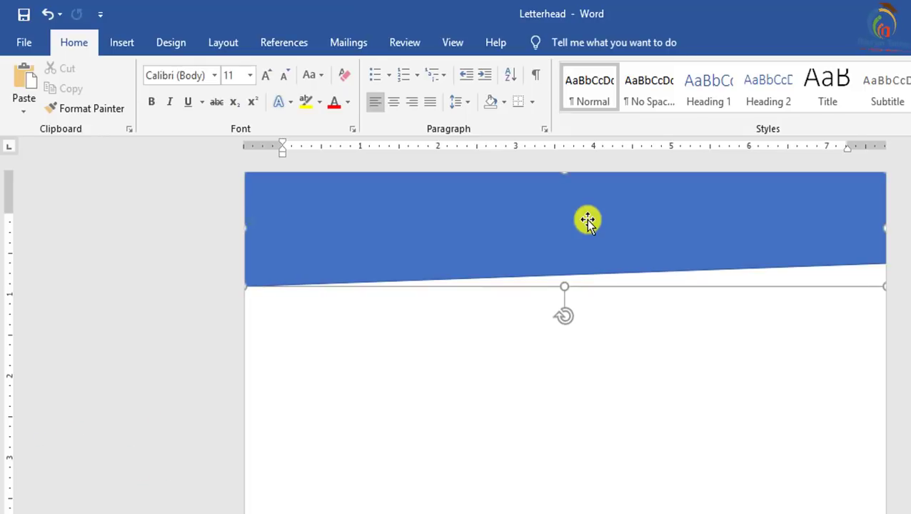
click(586, 219)
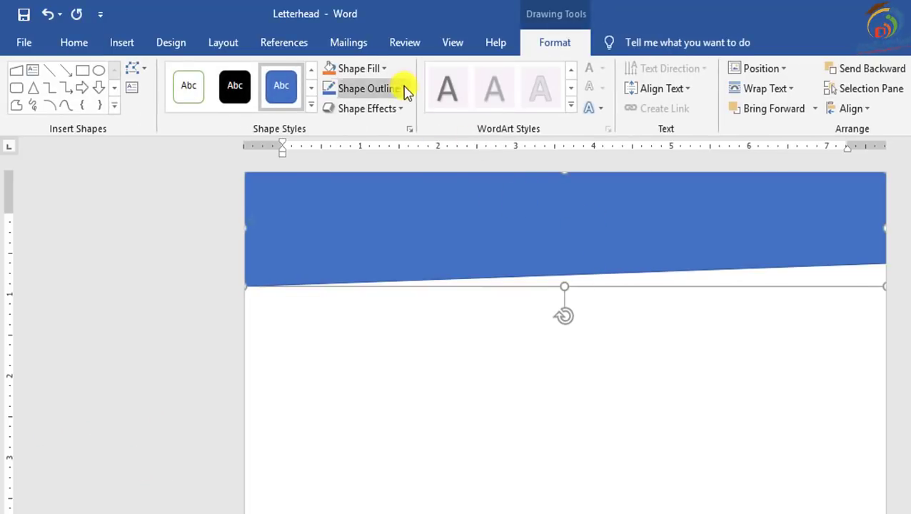
click(384, 68)
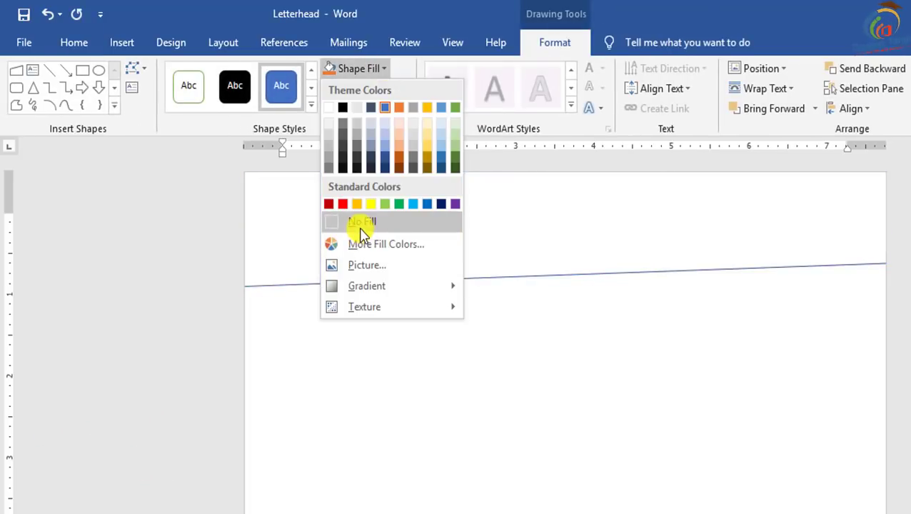
click(428, 162)
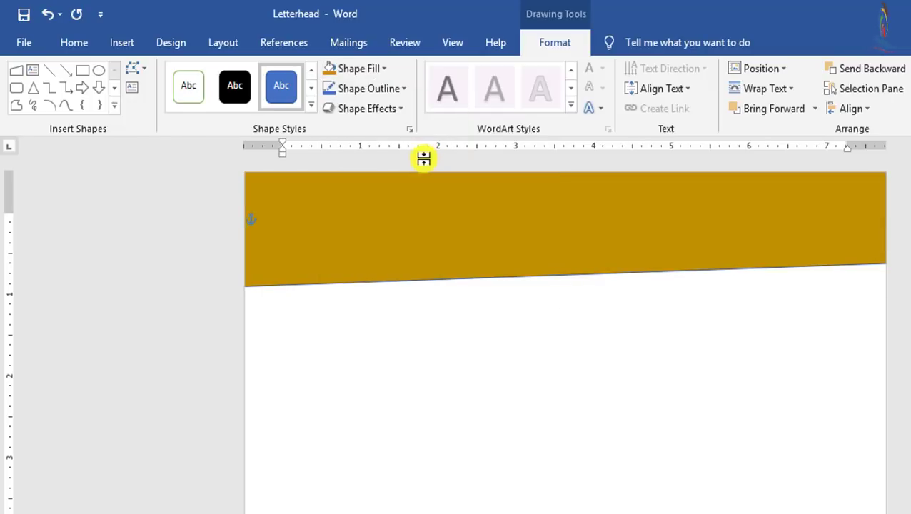
click(400, 89)
click(376, 244)
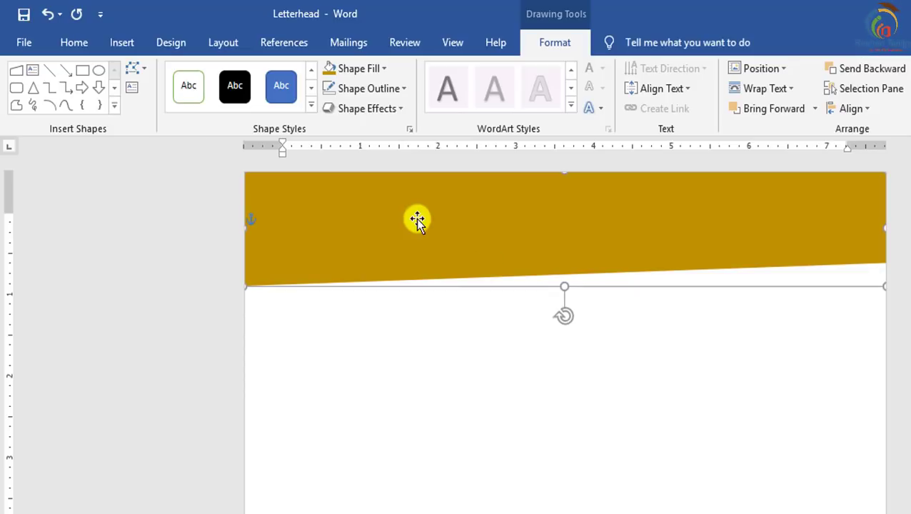
Paste a copy of the band, fill it light gold with no outline, and move it to the page top.
key(ctrl+v)
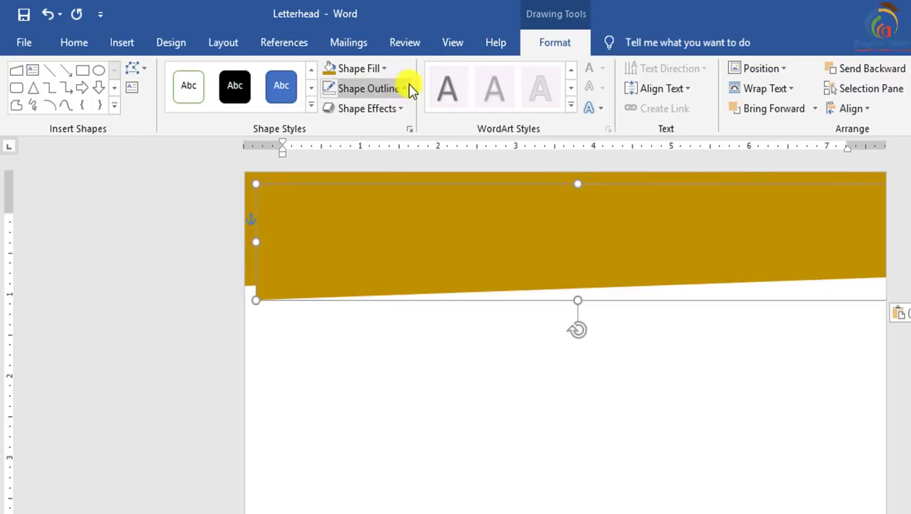
click(386, 70)
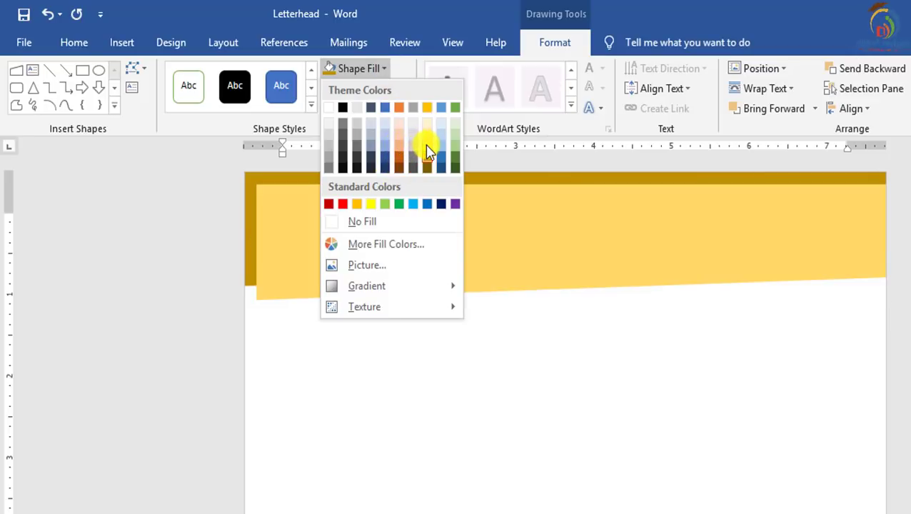
click(427, 148)
click(406, 91)
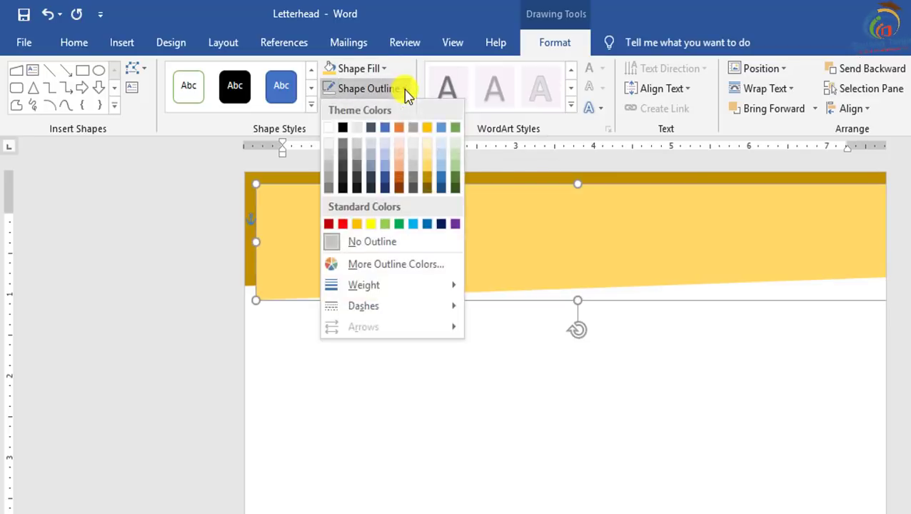
click(369, 242)
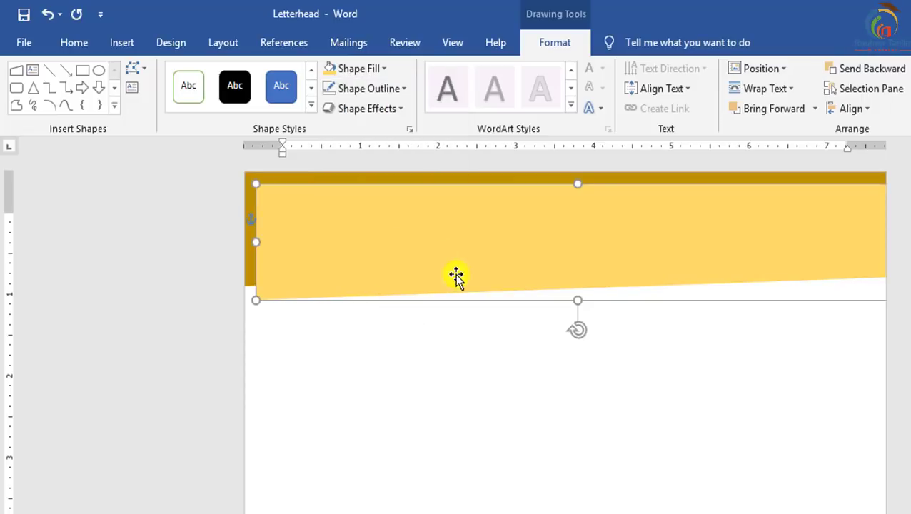
drag(456, 275, 424, 250)
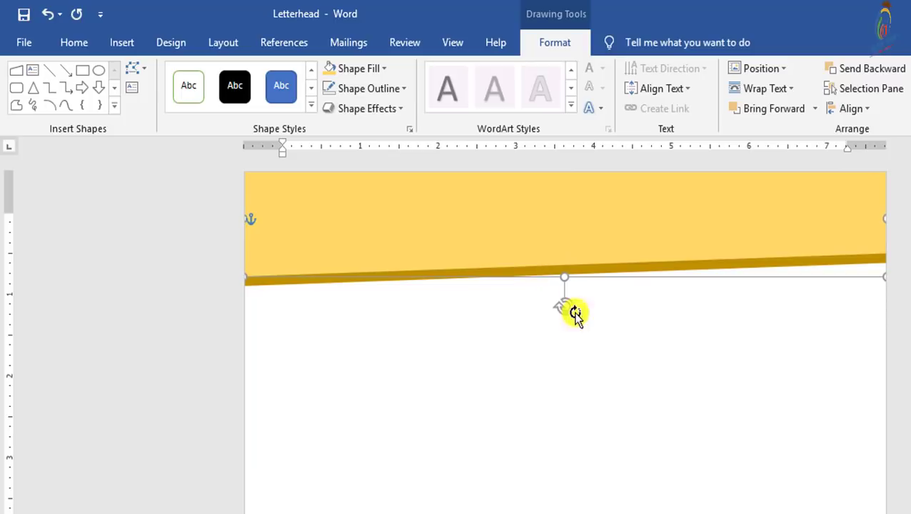
click(639, 340)
click(577, 213)
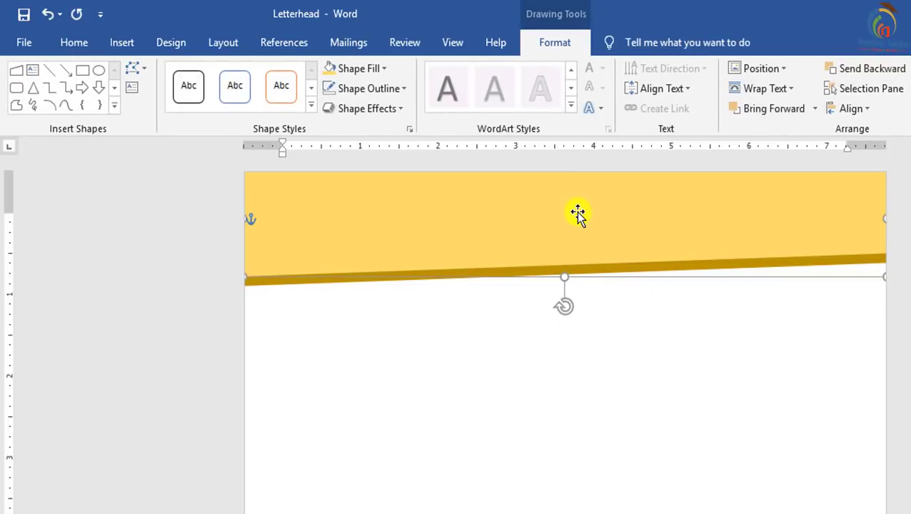
Paste another band copy, fill it dark green with no outline, and align it top-left.
key(ctrl+v)
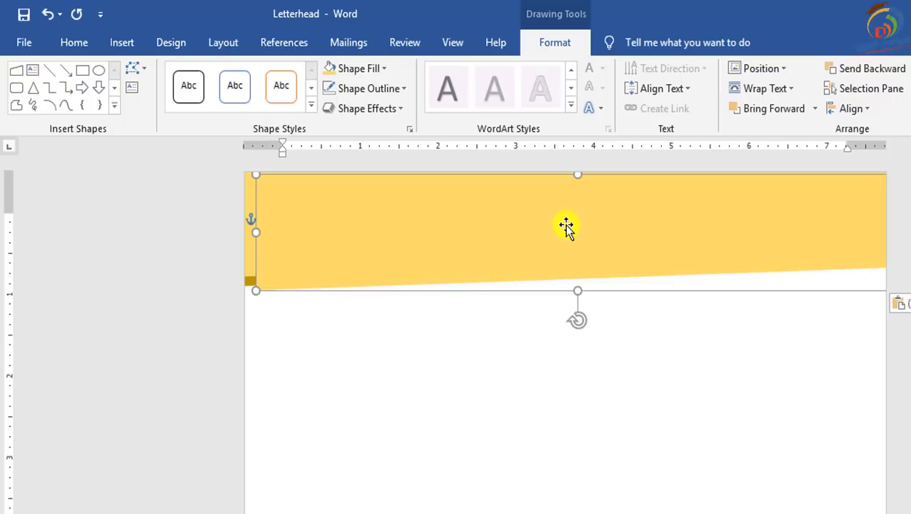
click(403, 89)
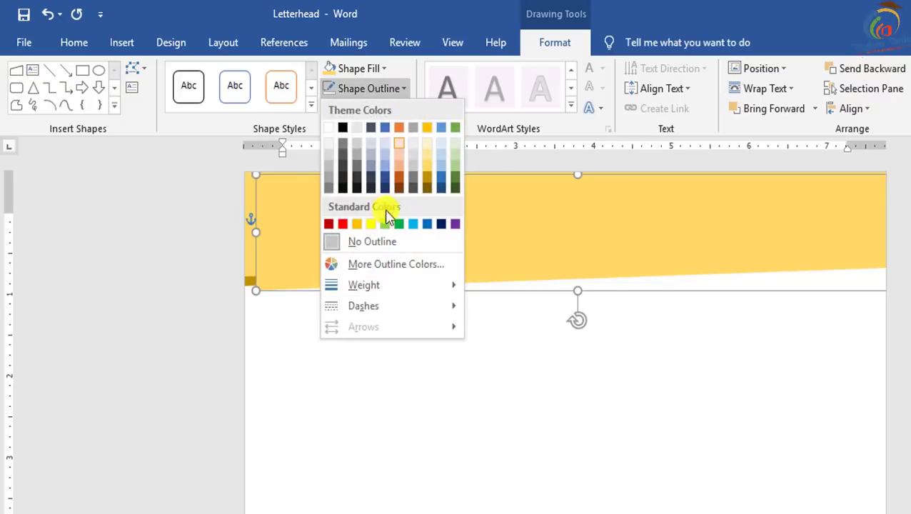
click(376, 243)
click(382, 69)
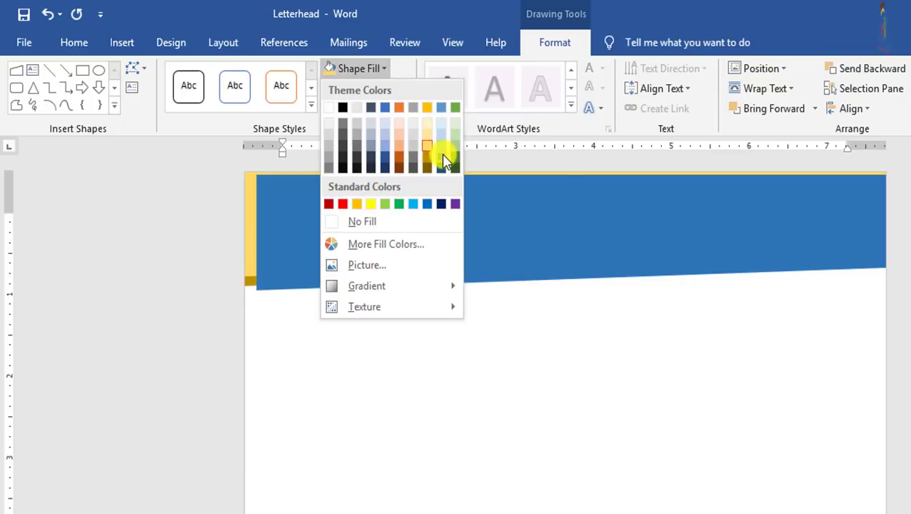
click(455, 162)
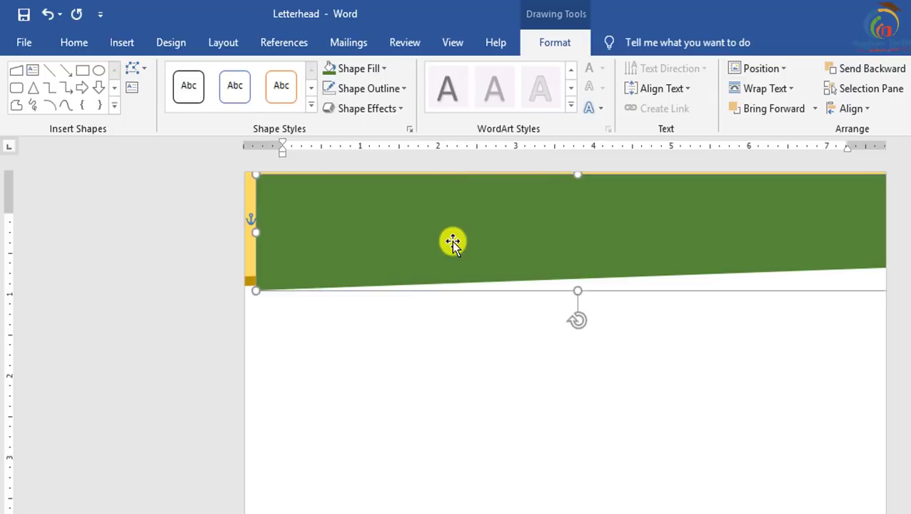
mouse_move(451, 242)
mouse_down()
mouse_move(429, 209)
mouse_move(439, 209)
mouse_up()
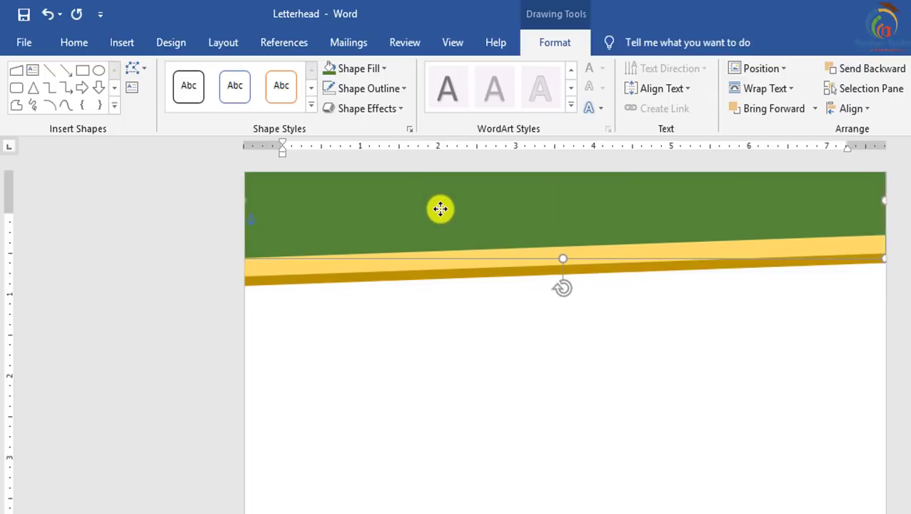
click(514, 308)
Recolour the light-gold stripe pale cream and leave it as a thin edge below the green band.
click(492, 261)
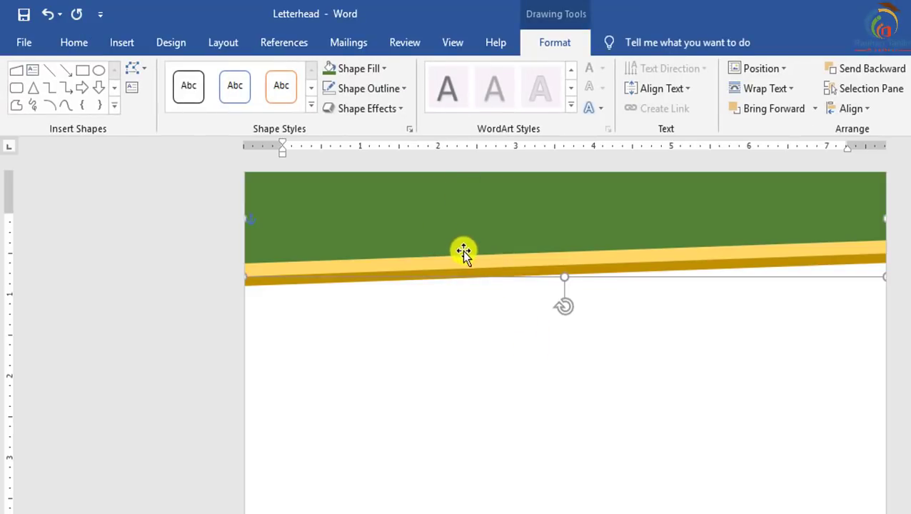
drag(463, 252, 455, 217)
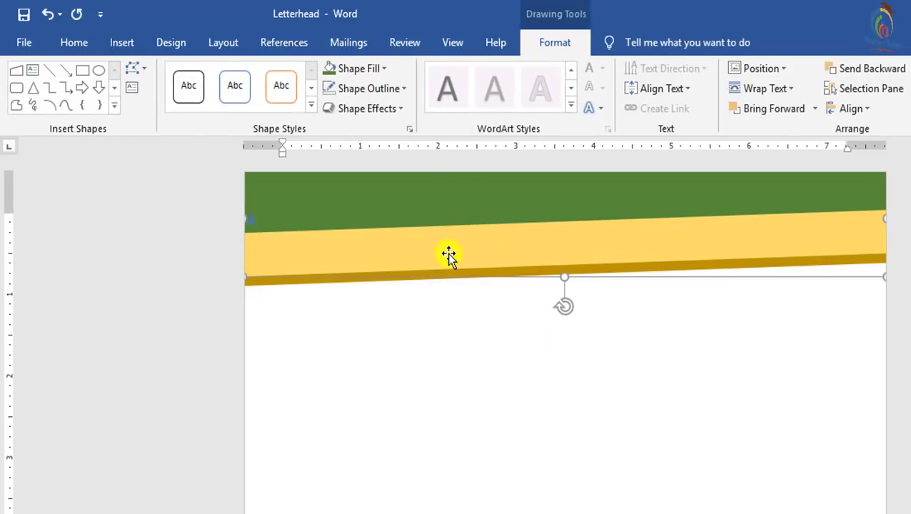
click(383, 69)
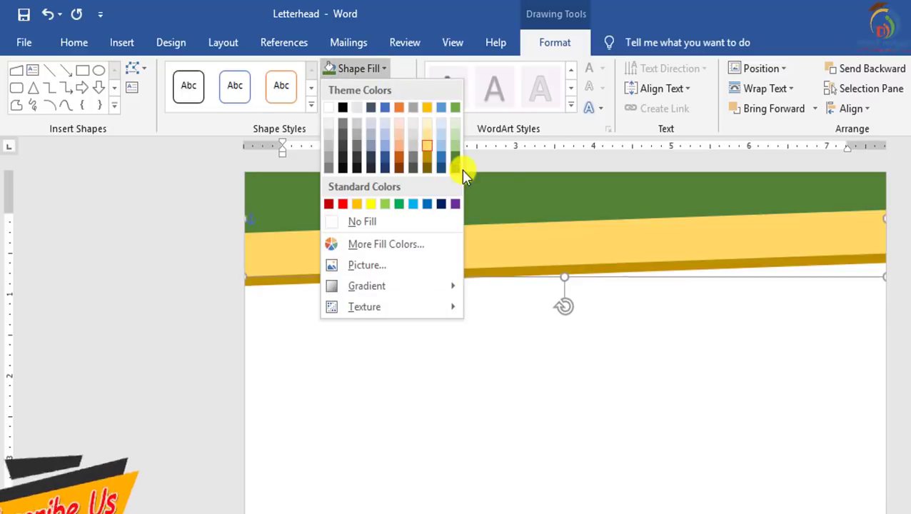
click(427, 127)
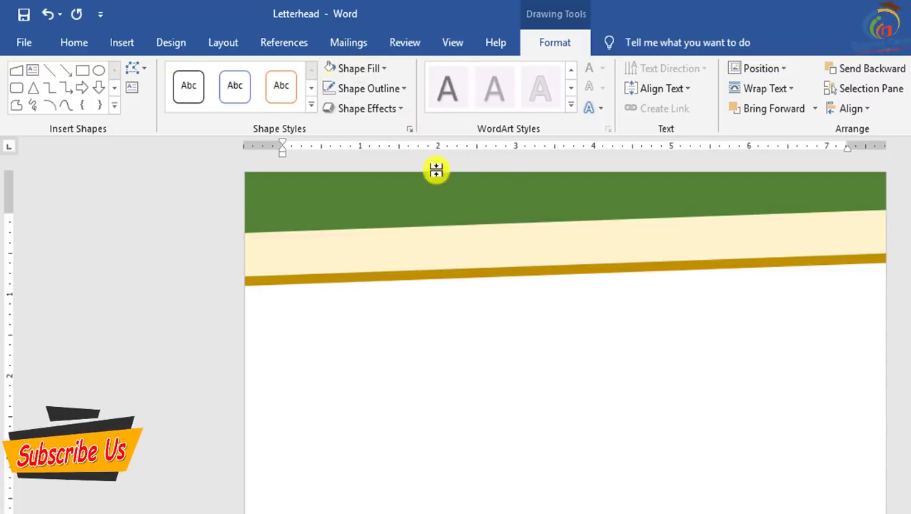
drag(433, 170, 457, 223)
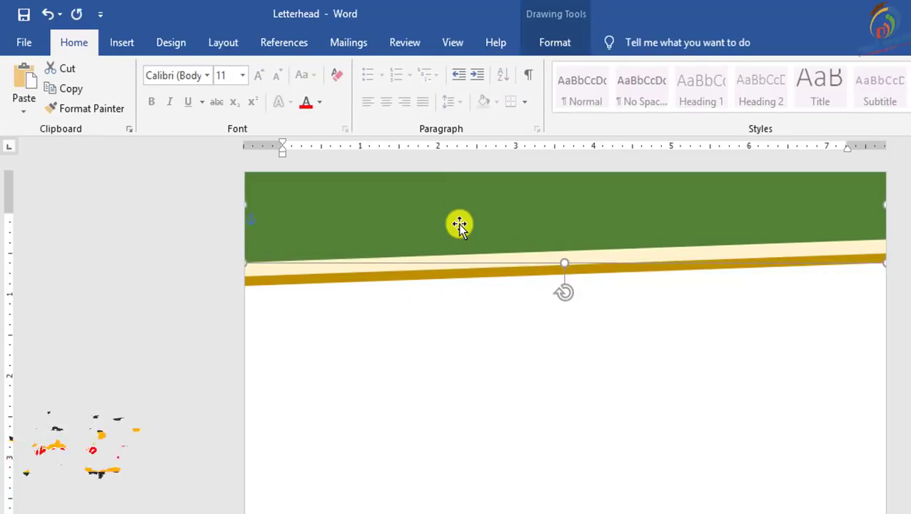
click(485, 288)
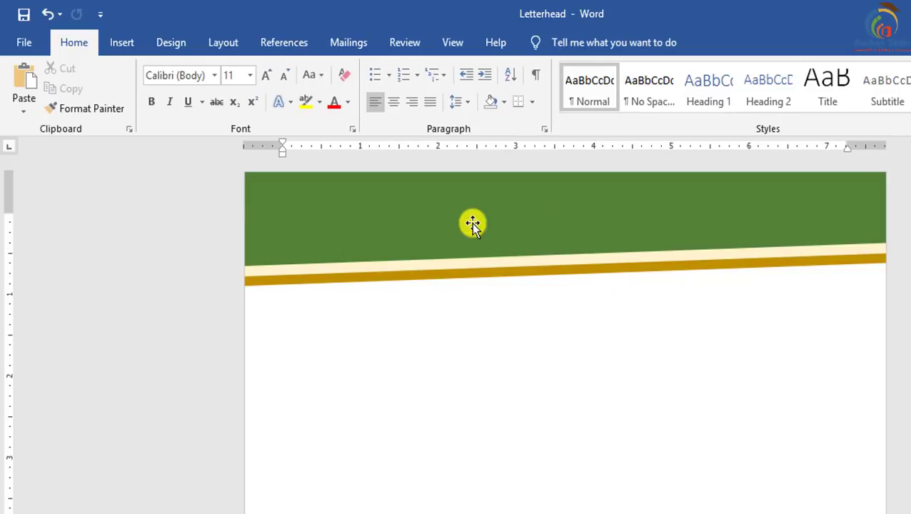
click(520, 278)
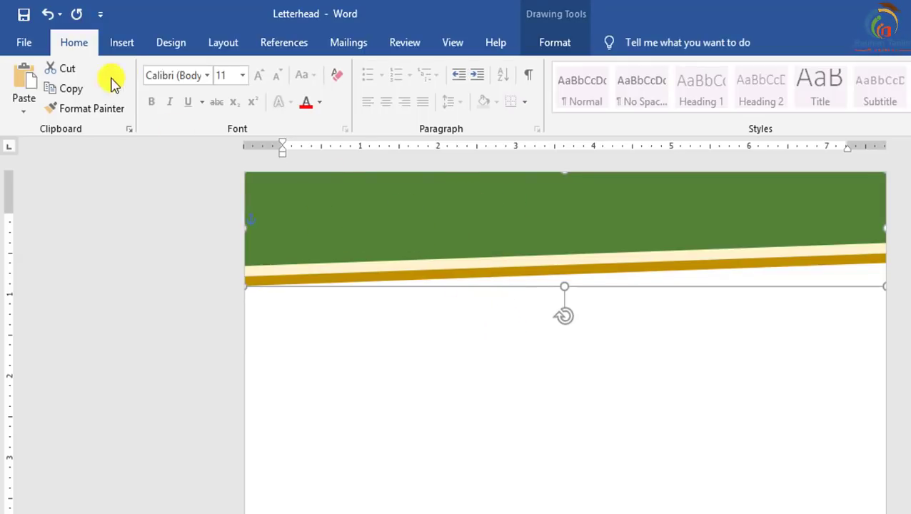
Switch to the Insert tab to add WordArt.
click(122, 42)
Insert a WordArt box below the green band and replace its placeholder with the company's name.
click(780, 91)
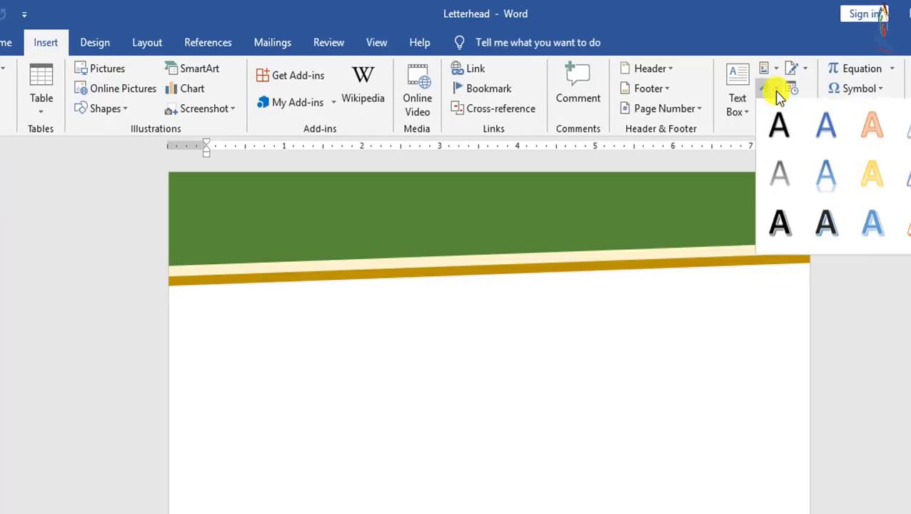
click(777, 126)
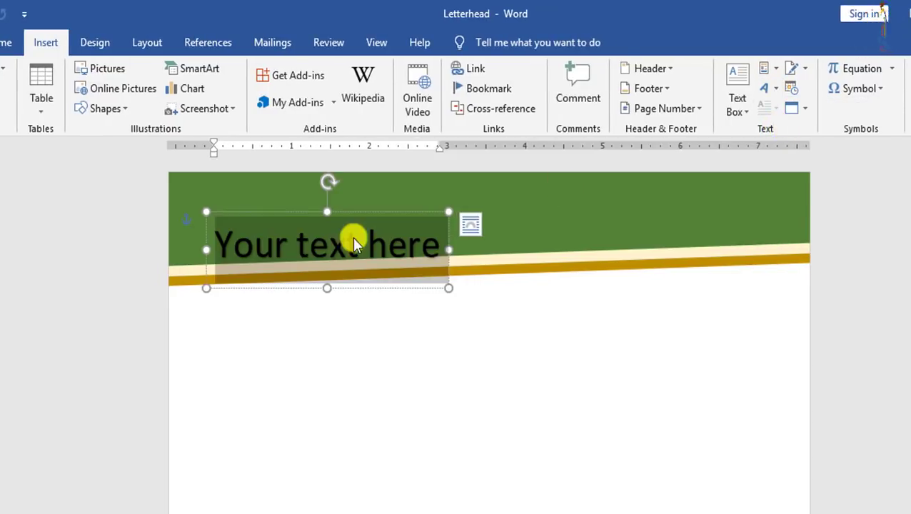
click(290, 248)
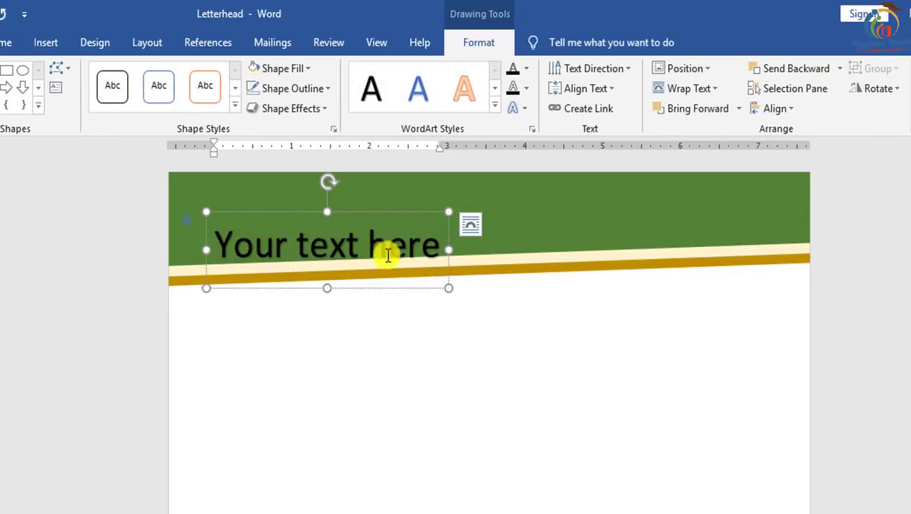
triple_click(386, 254)
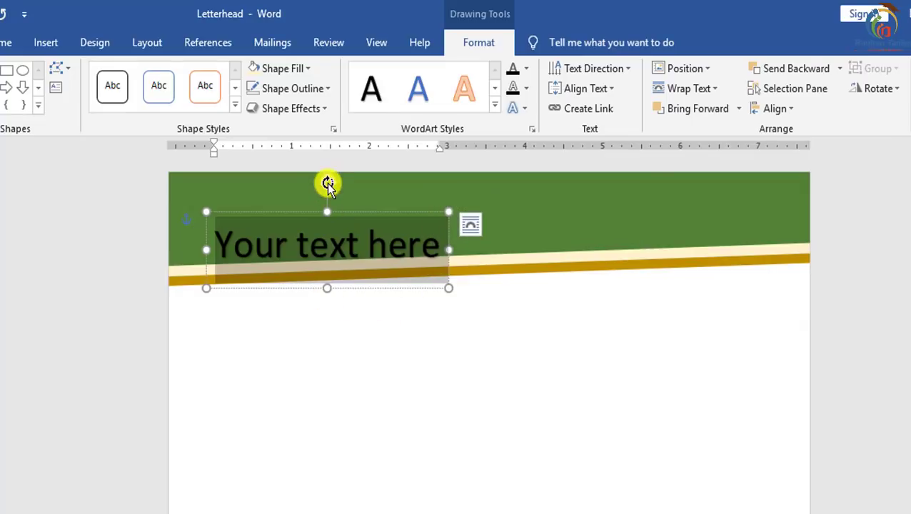
drag(327, 182, 328, 241)
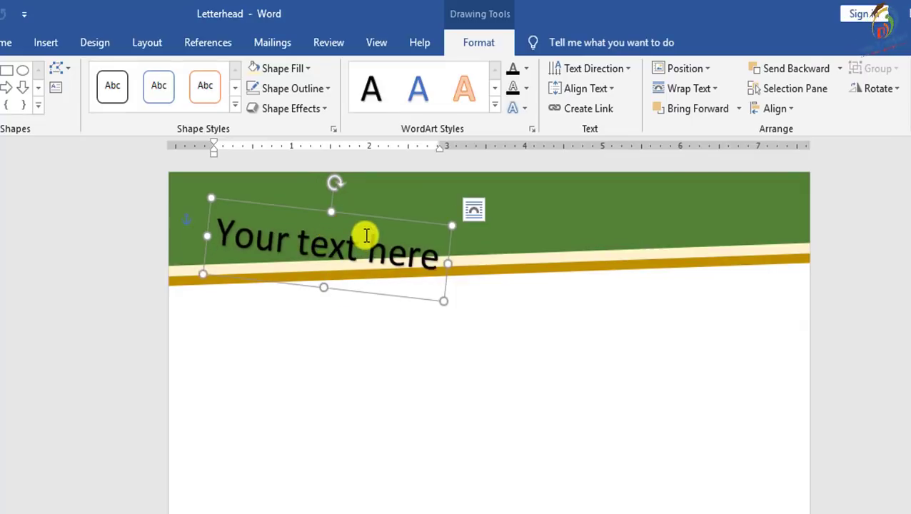
key(ctrl+z)
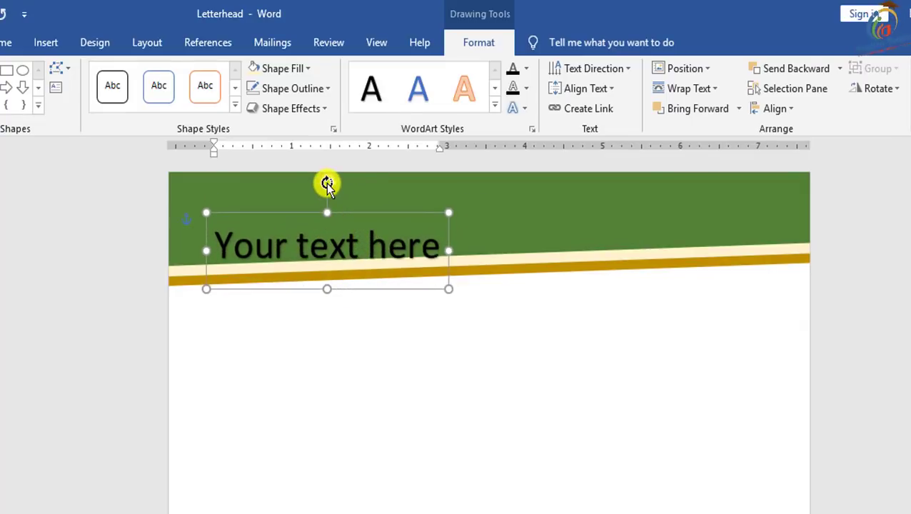
click(326, 280)
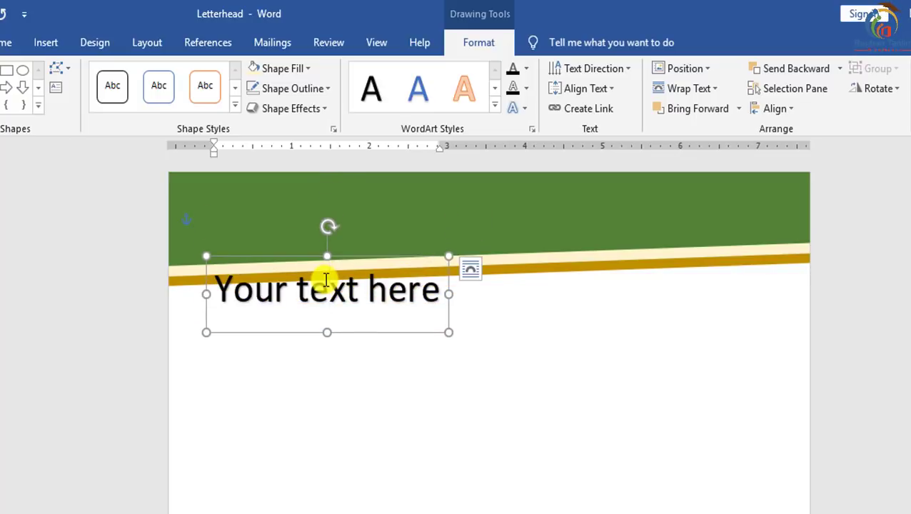
triple_click(326, 280)
text(Rayhan)
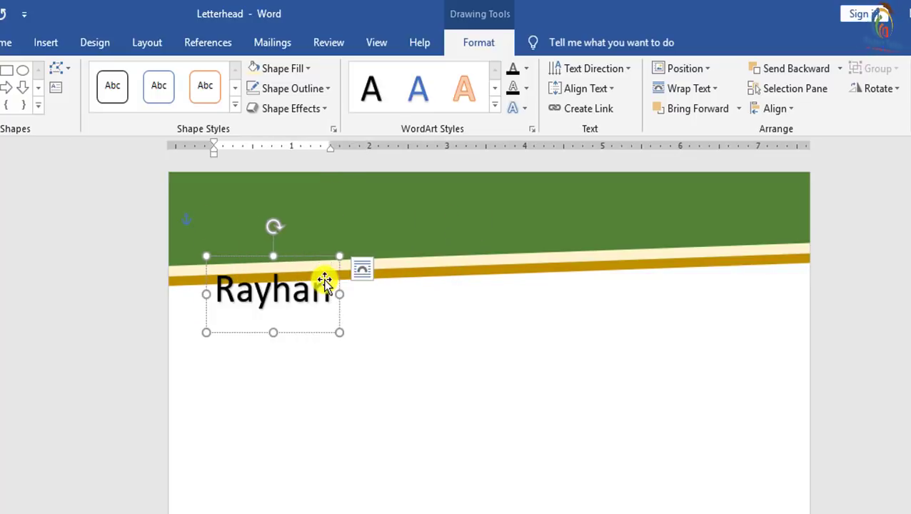
text( Tanjim and Comp)
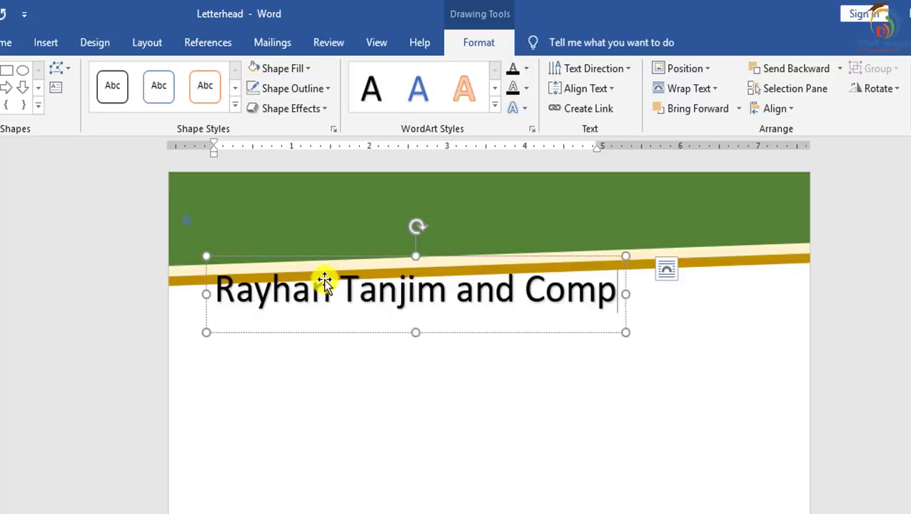
text(any)
triple_click(324, 280)
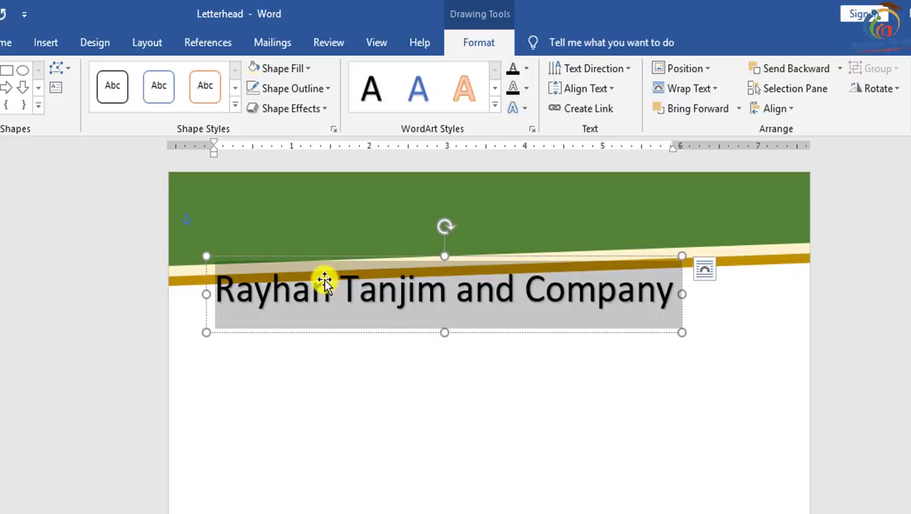
Set the company name in Harlow Solid Italic, dark gold, and nudge it up onto the green band.
click(79, 44)
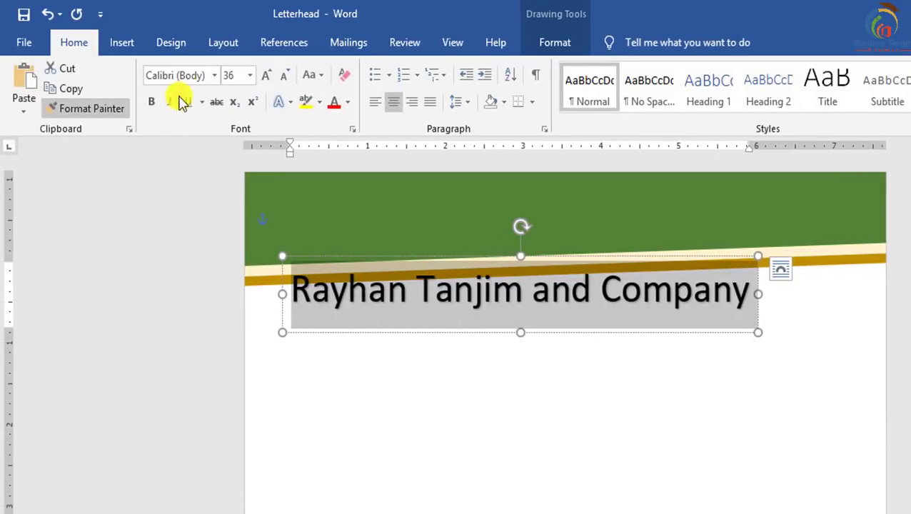
click(215, 75)
click(206, 180)
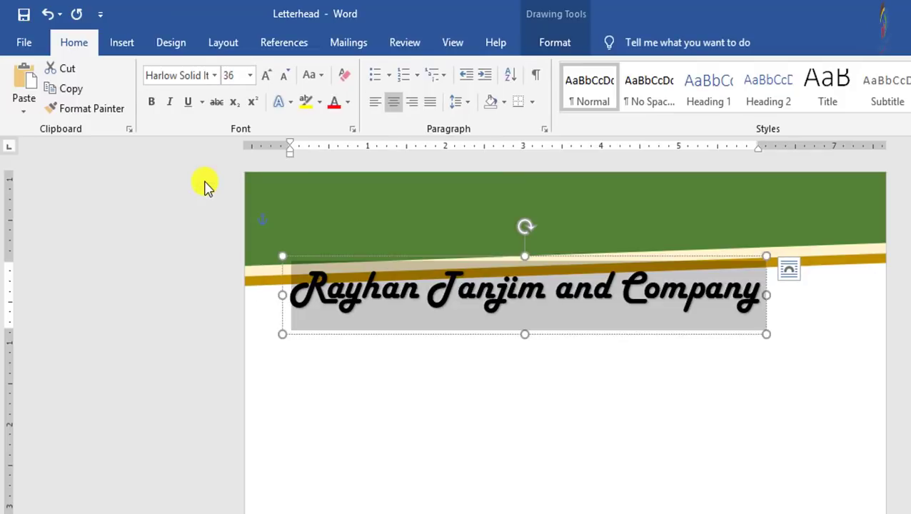
click(348, 102)
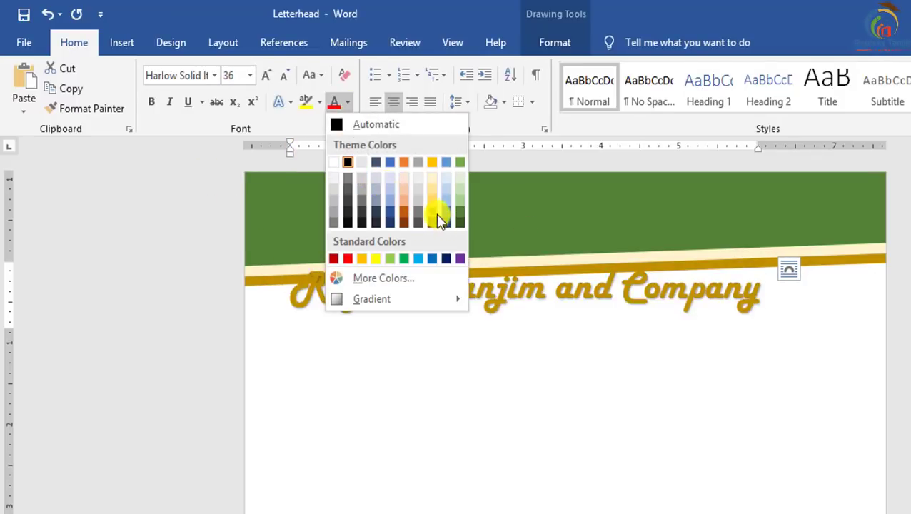
click(431, 223)
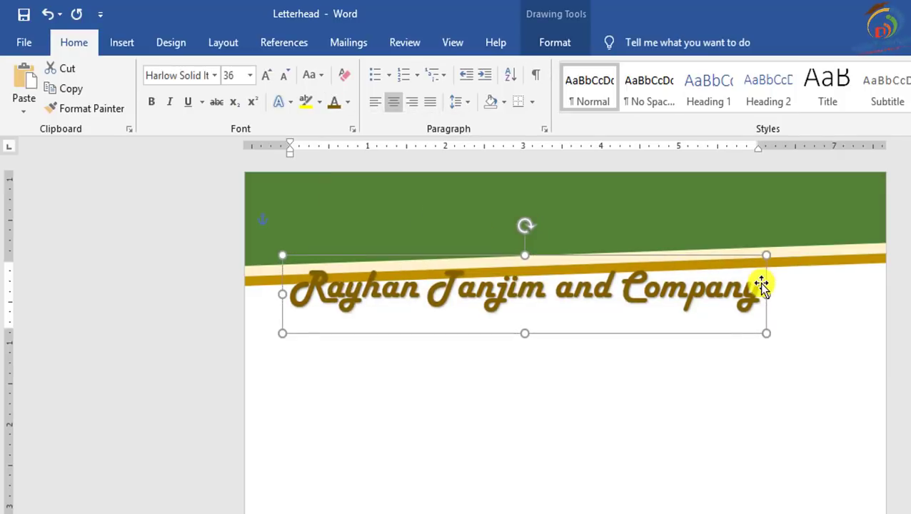
drag(750, 283, 744, 216)
key(Right)
key(Right)
key(Right)
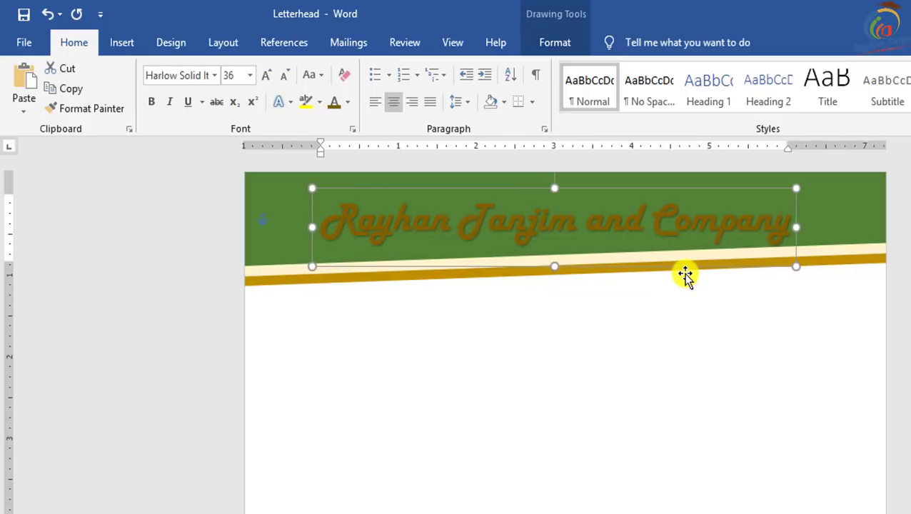
key(Up)
key(Up)
key(Up)
key(Up)
key(Up)
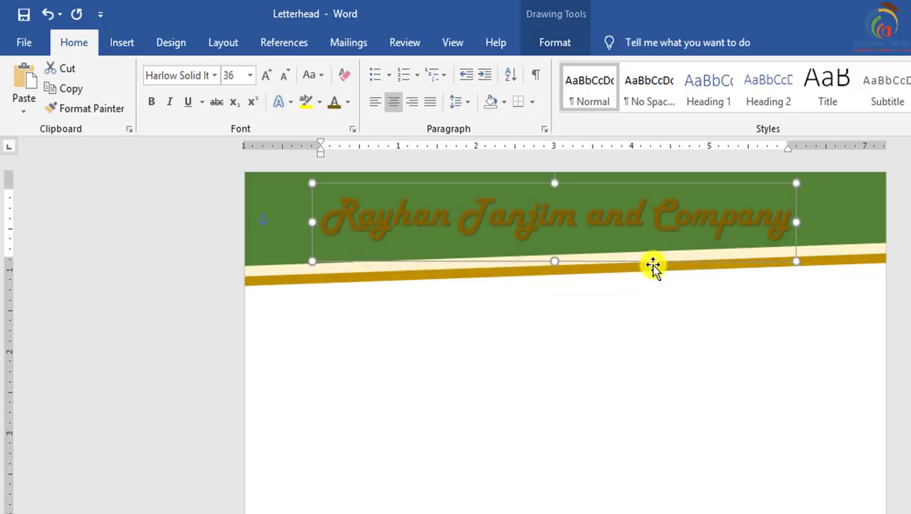
key(Up)
key(Up)
key(Up)
key(Up)
key(Up)
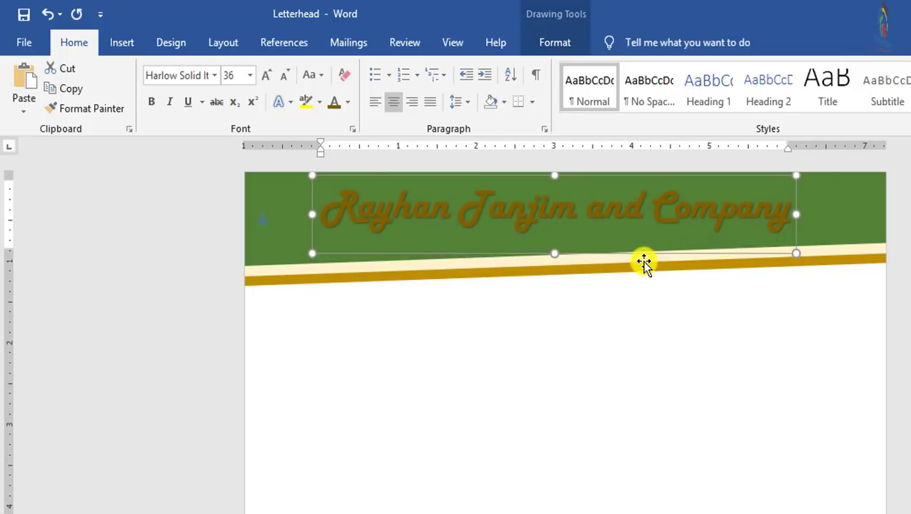
key(Up)
key(Up)
key(Up)
key(Up)
key(Up)
key(Up)
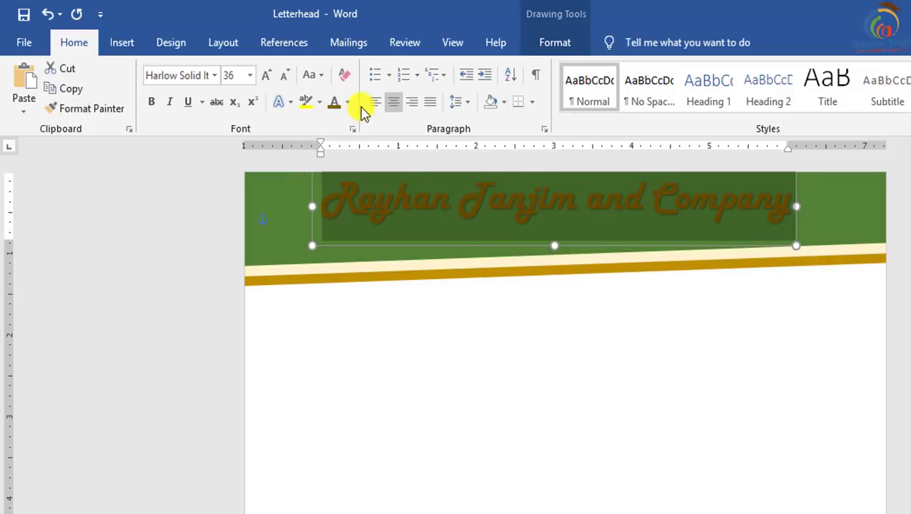
Change the company name's colour to white and deselect it.
click(347, 102)
click(332, 166)
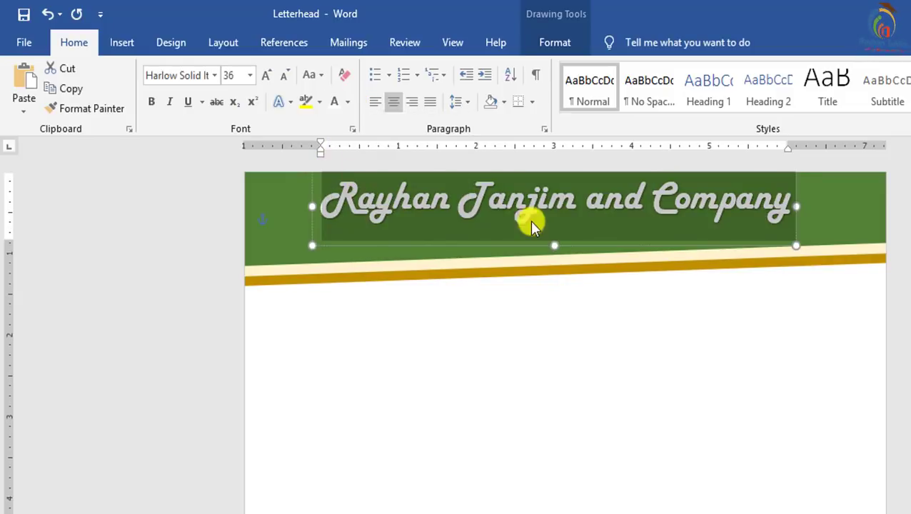
click(692, 202)
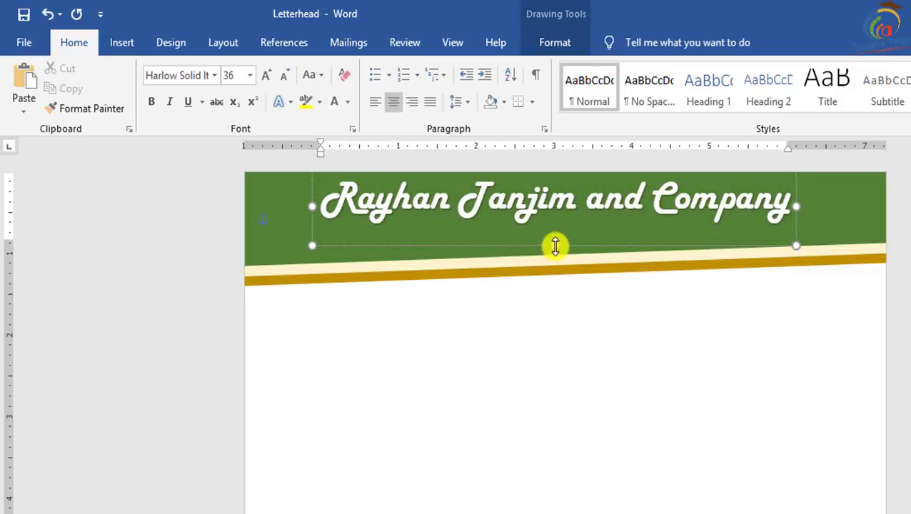
click(815, 209)
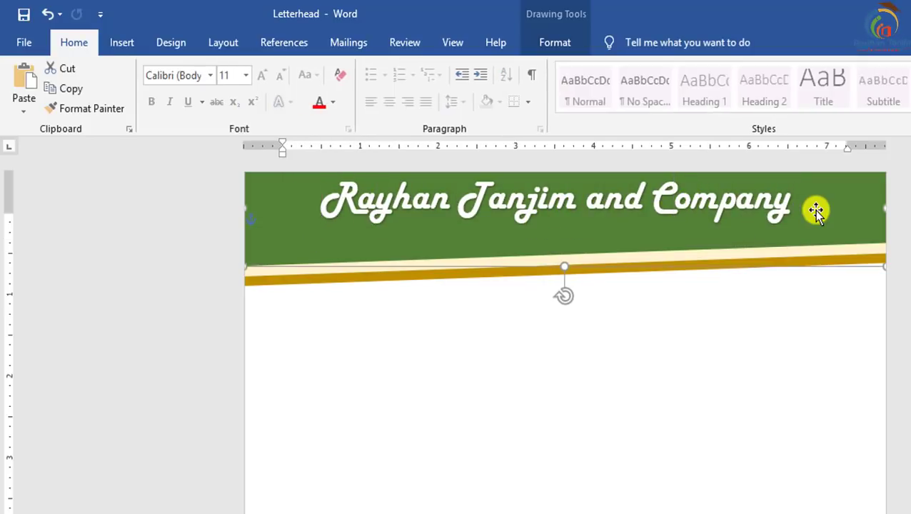
Draw a text box under the company name with no outline and no fill, holding the address line.
click(117, 41)
click(187, 109)
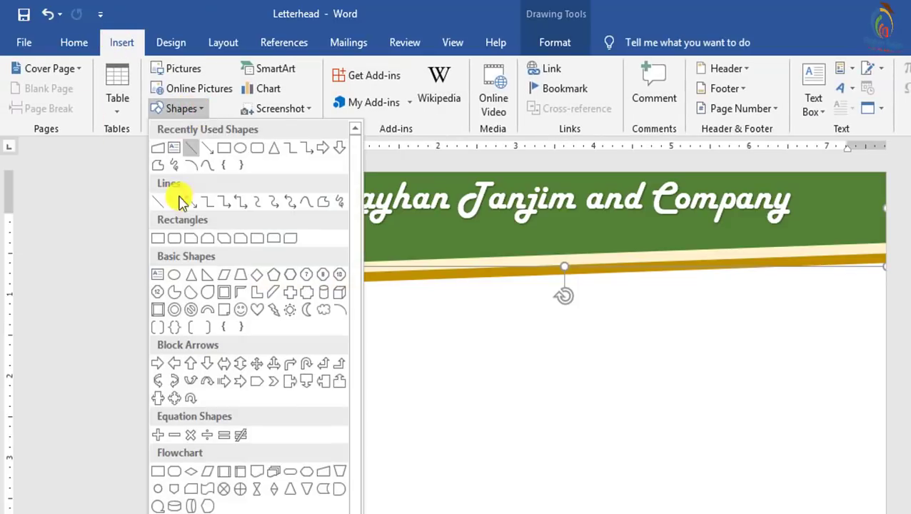
click(155, 276)
drag(397, 224, 719, 246)
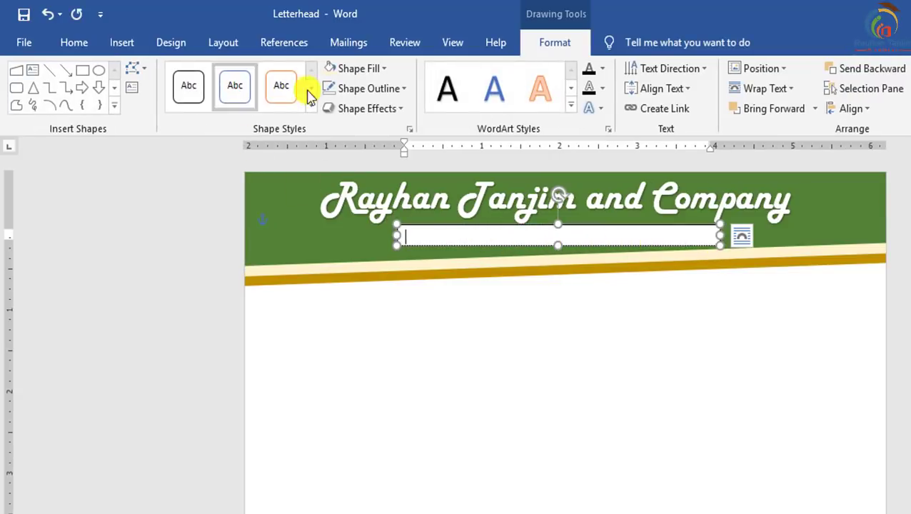
click(402, 90)
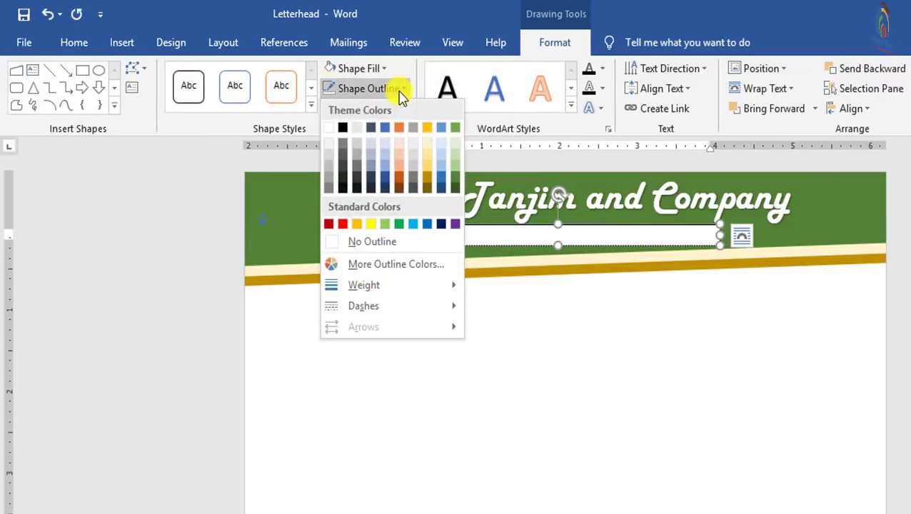
click(363, 241)
click(385, 68)
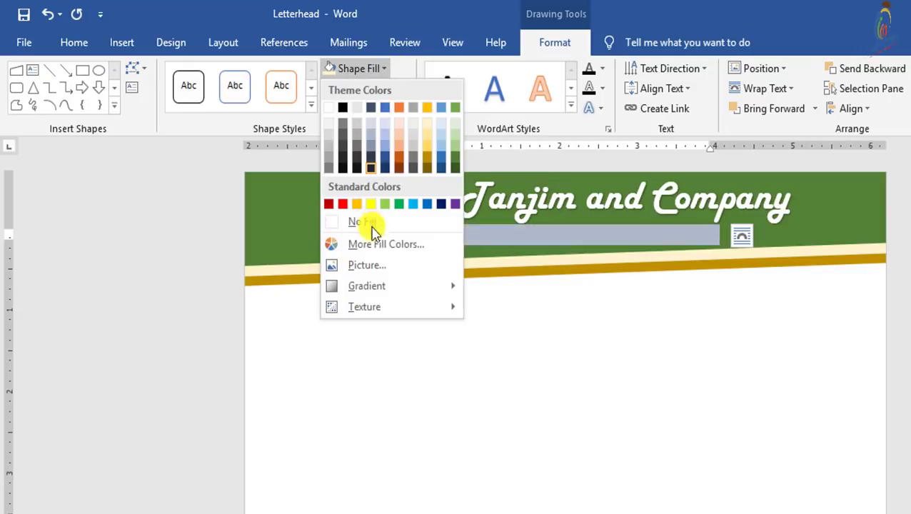
click(370, 170)
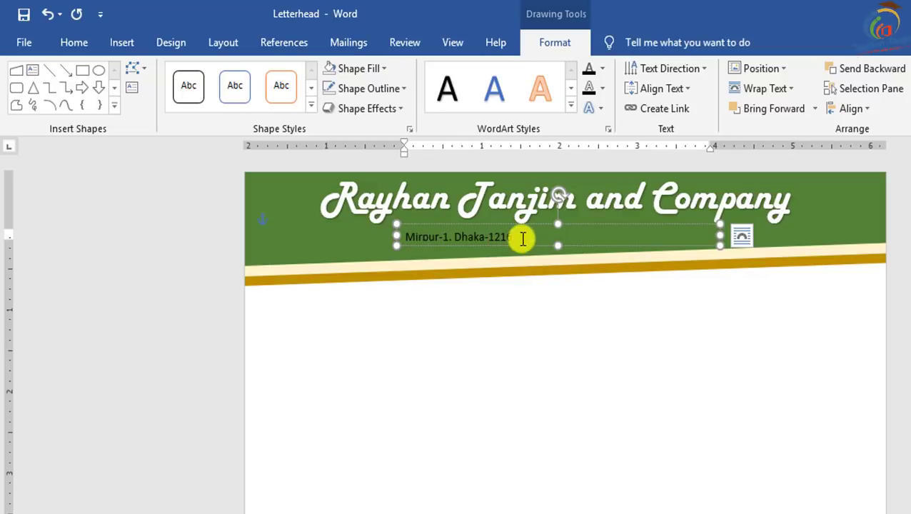
drag(514, 237, 407, 236)
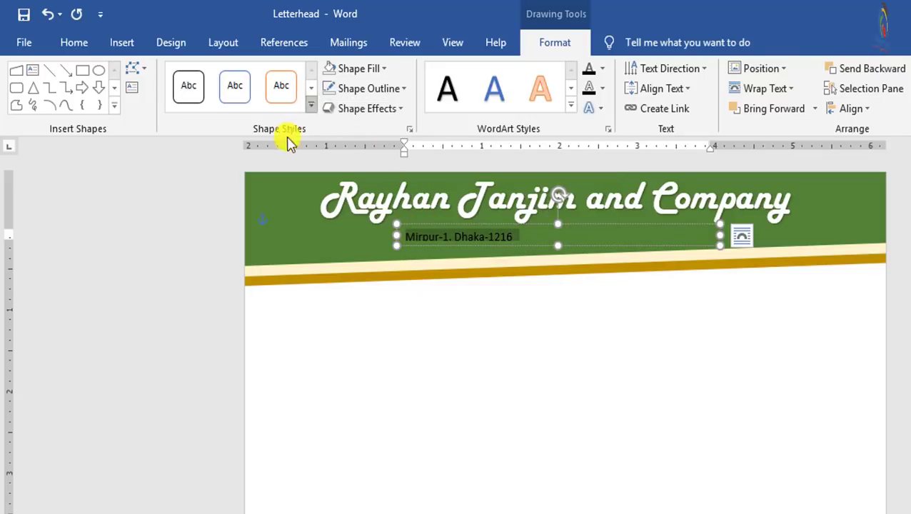
Centre the address line and make it white Times New Roman at 12 pt.
click(62, 47)
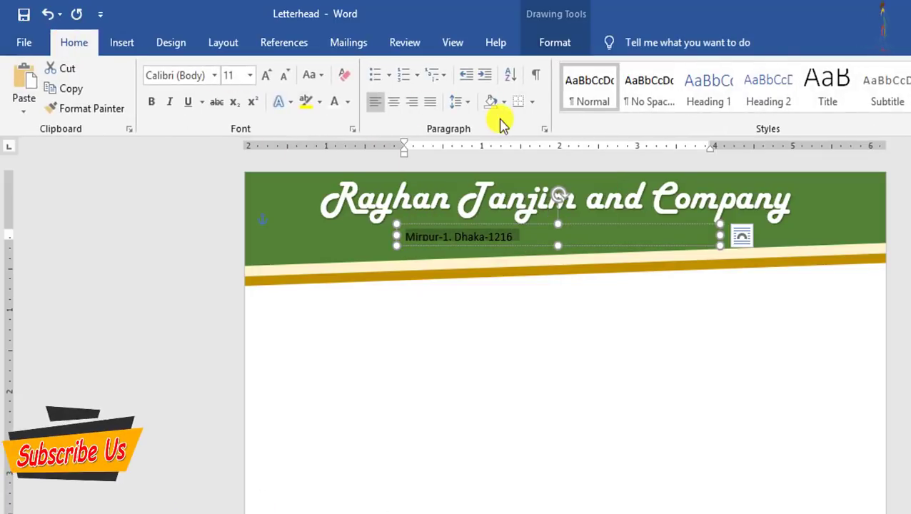
click(393, 104)
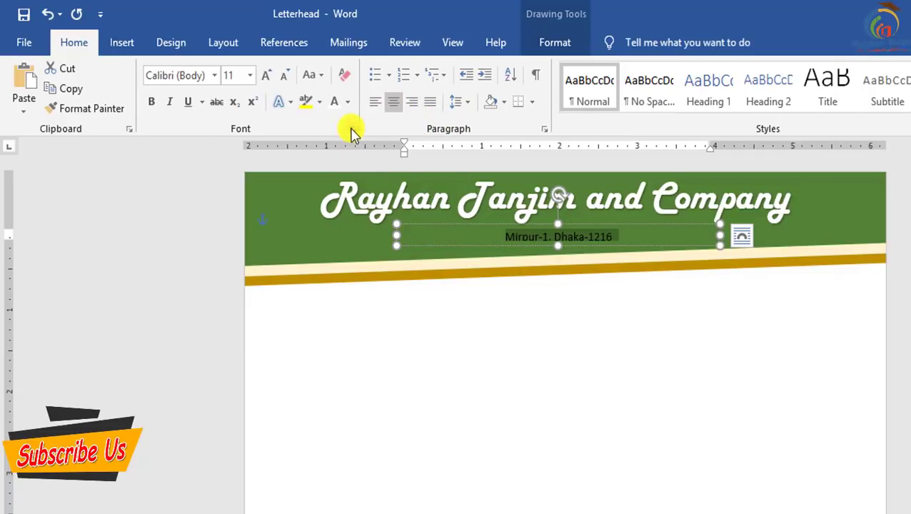
click(347, 102)
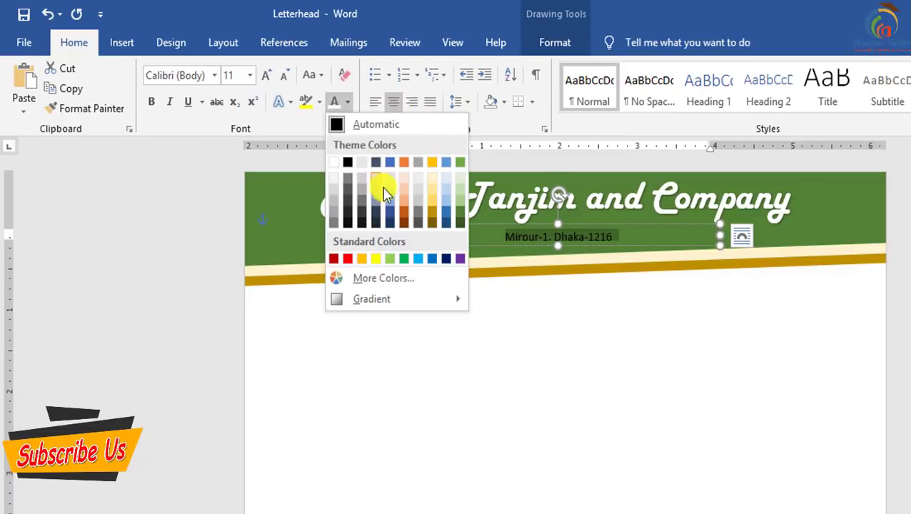
click(332, 163)
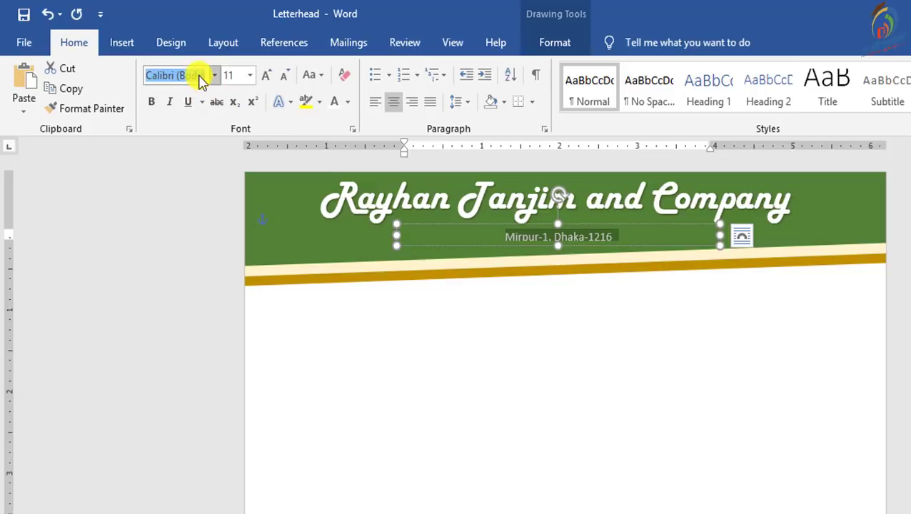
click(181, 76)
text(Tim)
key(Return)
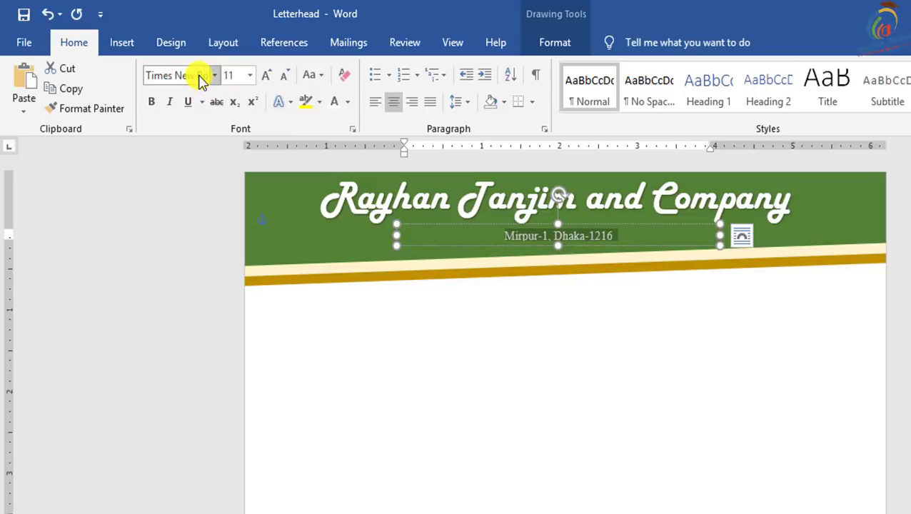
click(284, 77)
Set the address text to size 12, then insert the company logo picture from the Desktop.
click(559, 250)
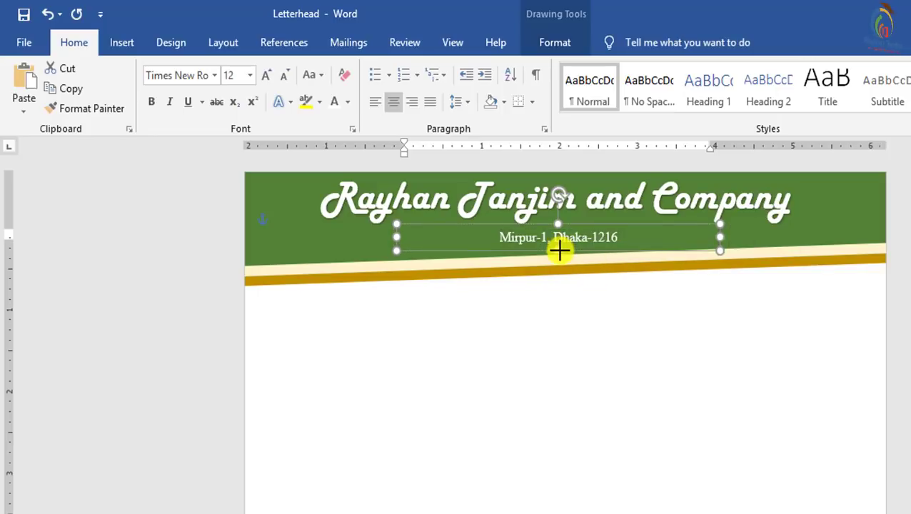
click(736, 314)
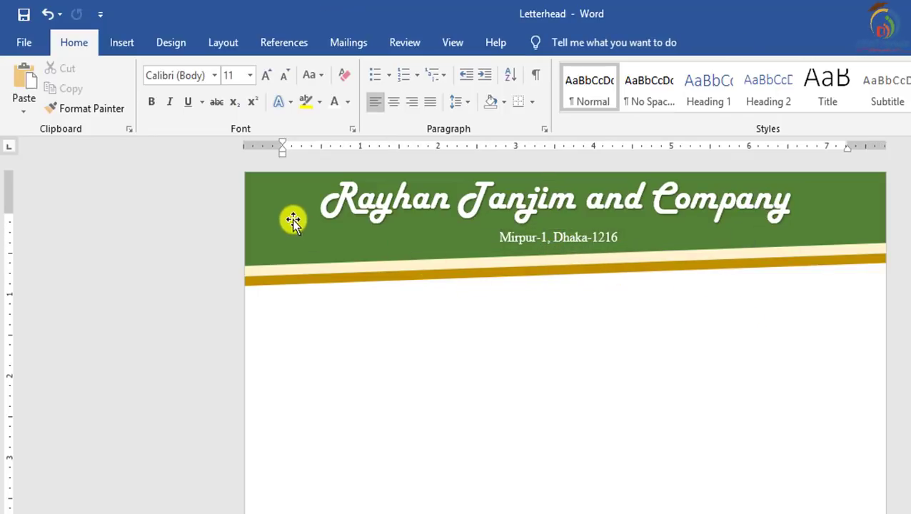
click(114, 42)
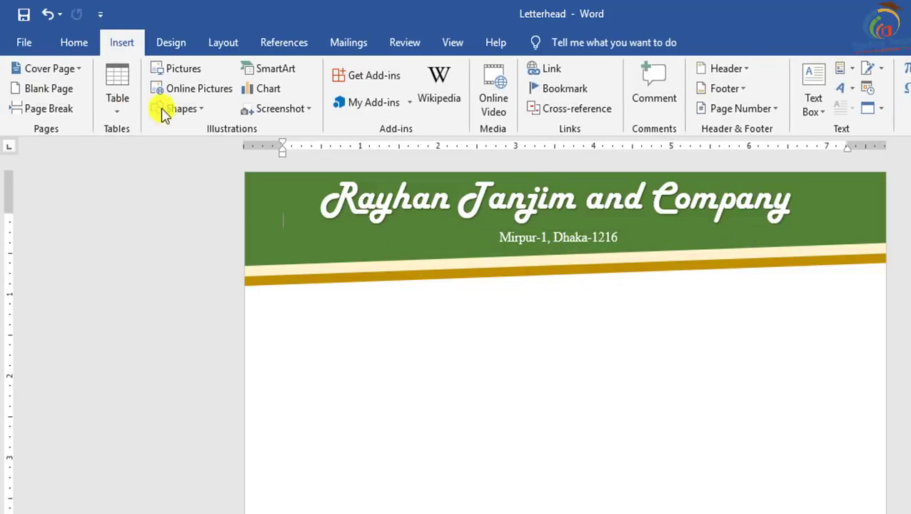
click(189, 72)
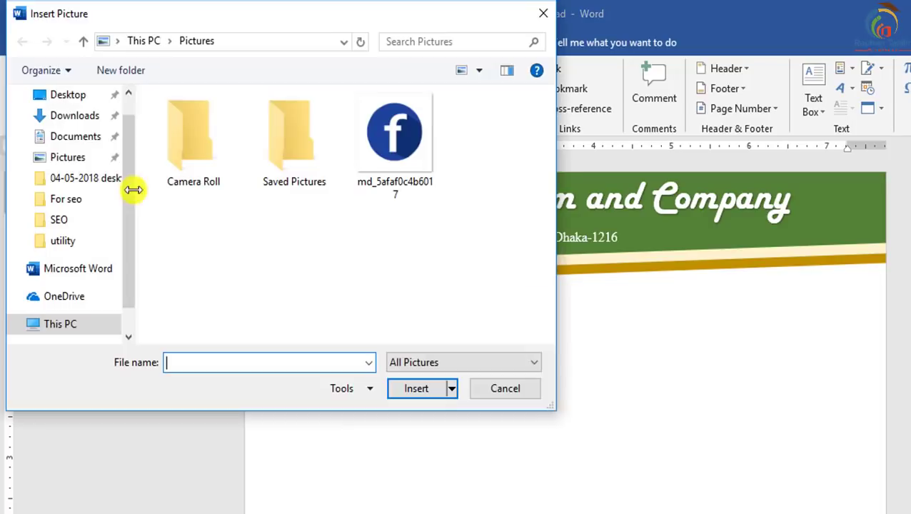
click(65, 95)
scroll(348, 215, down, 2)
scroll(350, 214, up, 2)
double_click(332, 262)
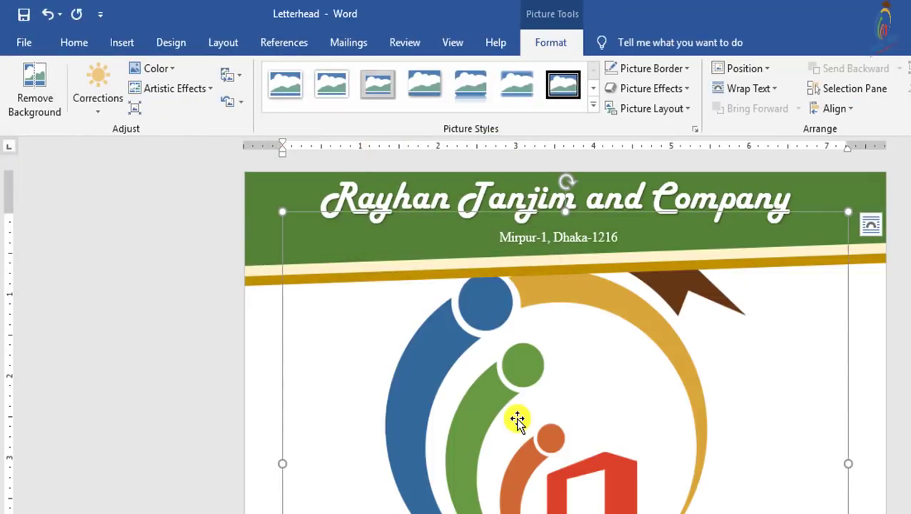
Set the logo to In Front of Text, shrink it by corner drags, and move it top-left.
click(751, 90)
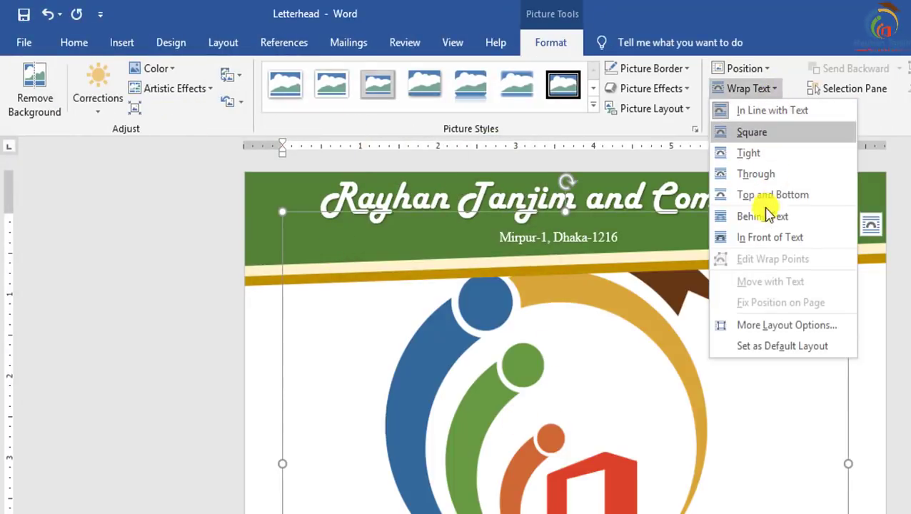
click(763, 237)
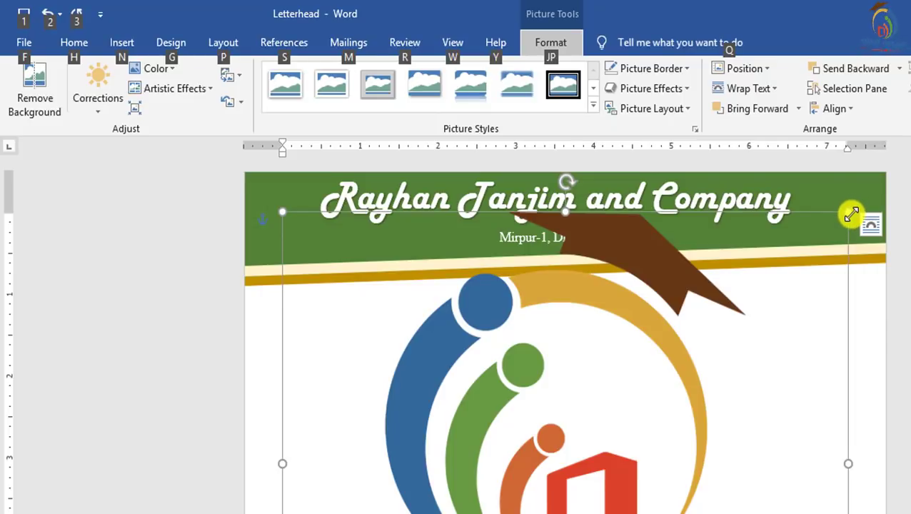
drag(851, 214, 461, 509)
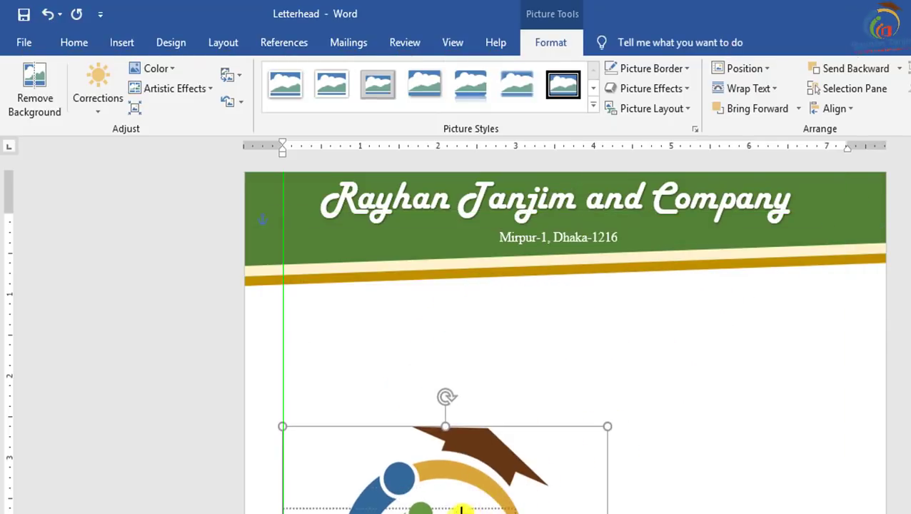
drag(462, 509, 451, 477)
scroll(451, 478, down, 4)
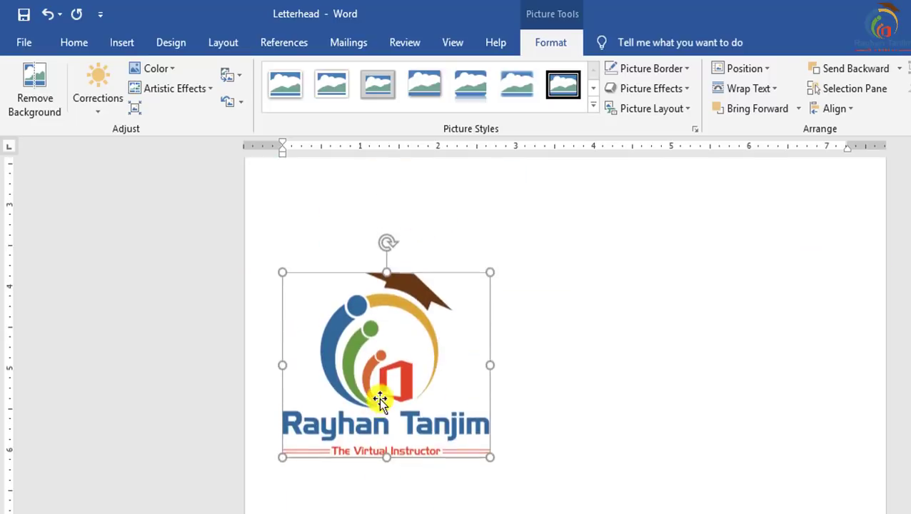
scroll(380, 401, up, 3)
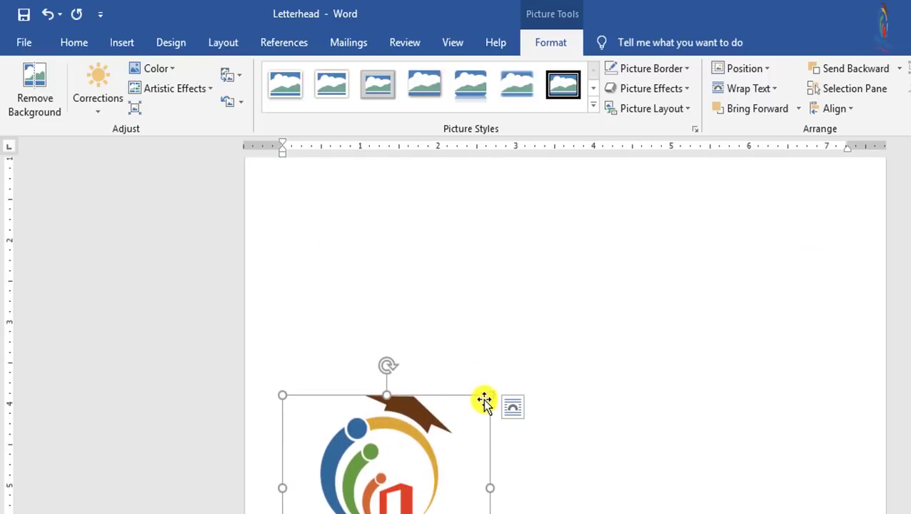
mouse_move(490, 395)
mouse_down()
mouse_move(350, 508)
mouse_move(359, 256)
mouse_up()
scroll(359, 256, up, 3)
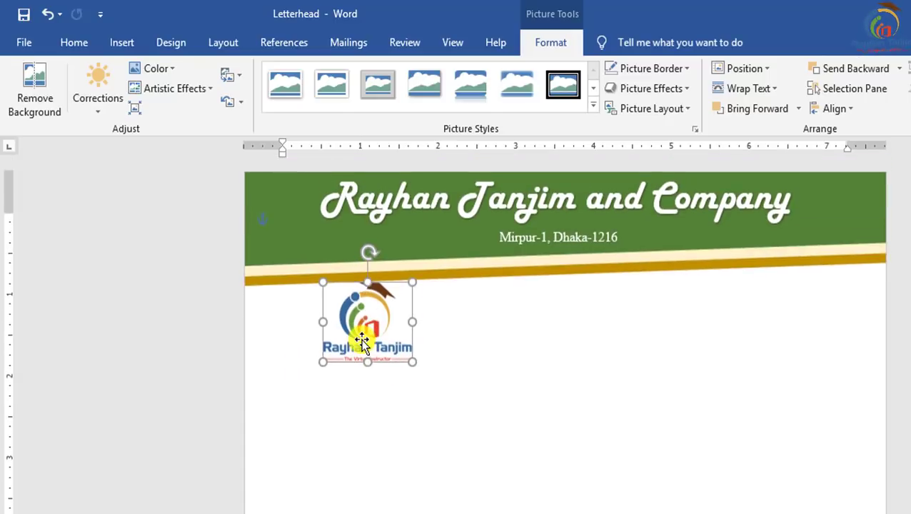
drag(371, 345, 297, 239)
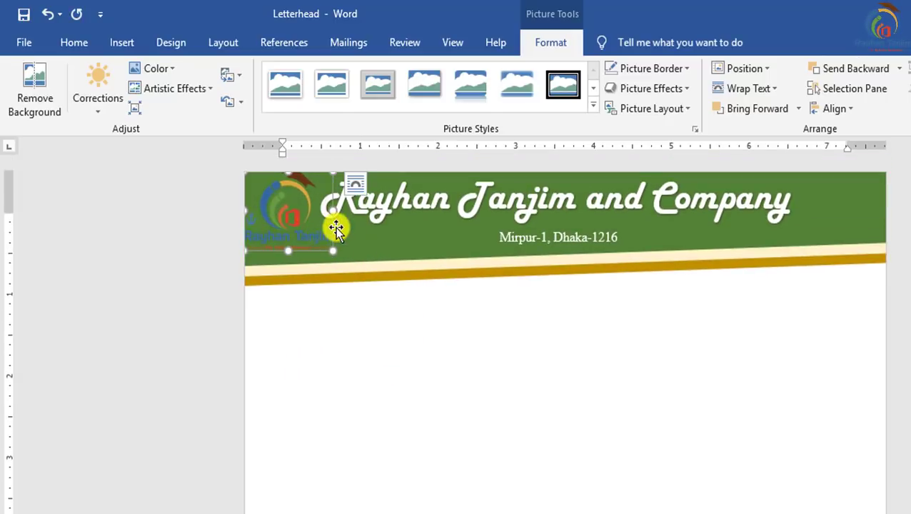
Shrink the logo slightly more, nudge it right within the green band, then deselect it.
click(508, 197)
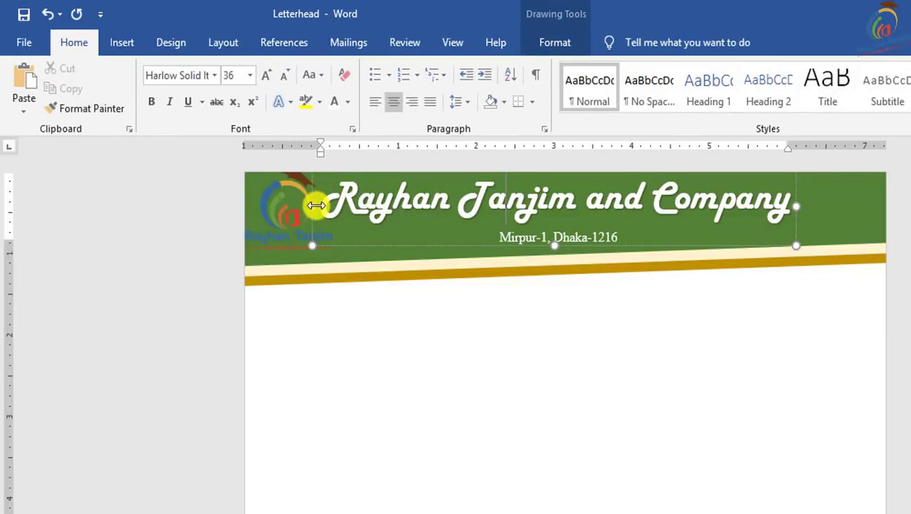
click(283, 217)
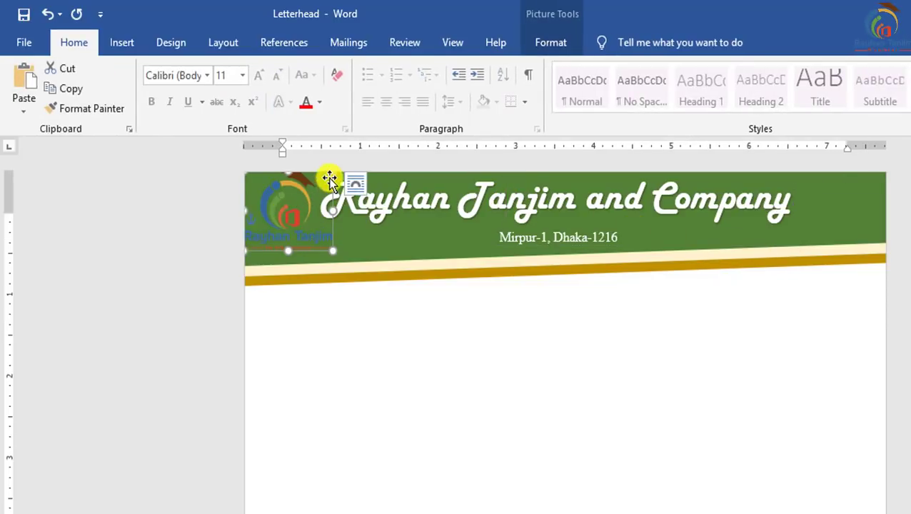
drag(330, 174, 311, 177)
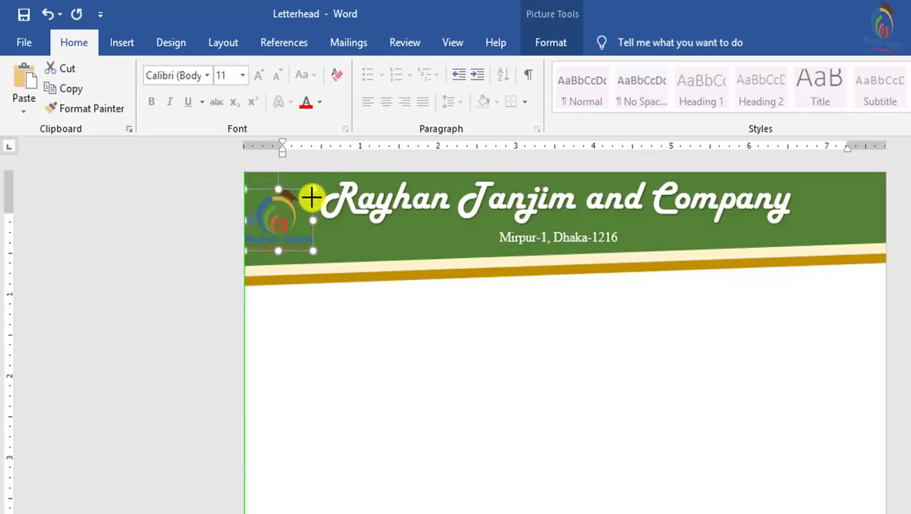
drag(284, 214, 290, 213)
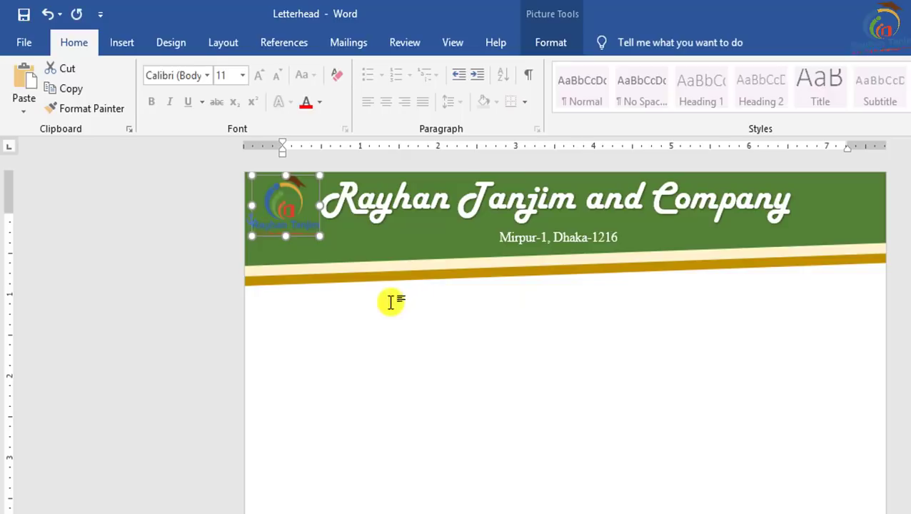
click(376, 351)
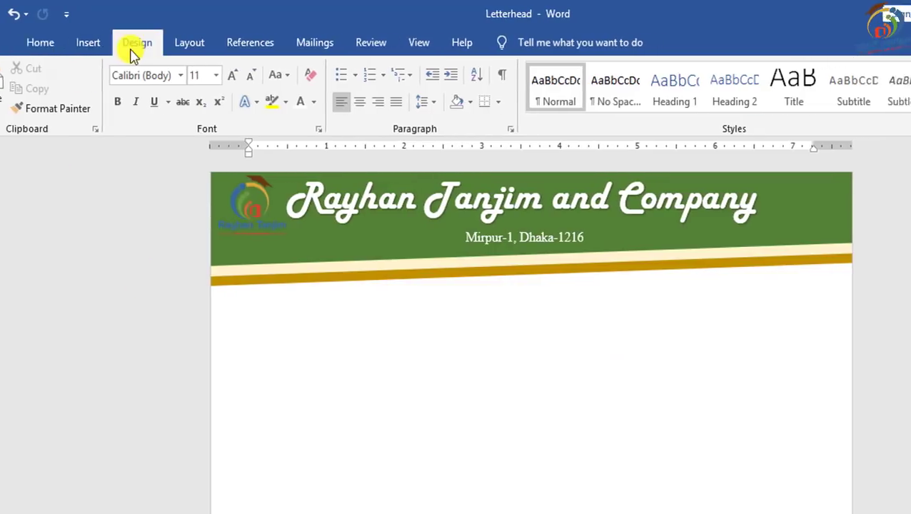
Create a custom picture watermark using the company logo file.
click(170, 45)
click(788, 103)
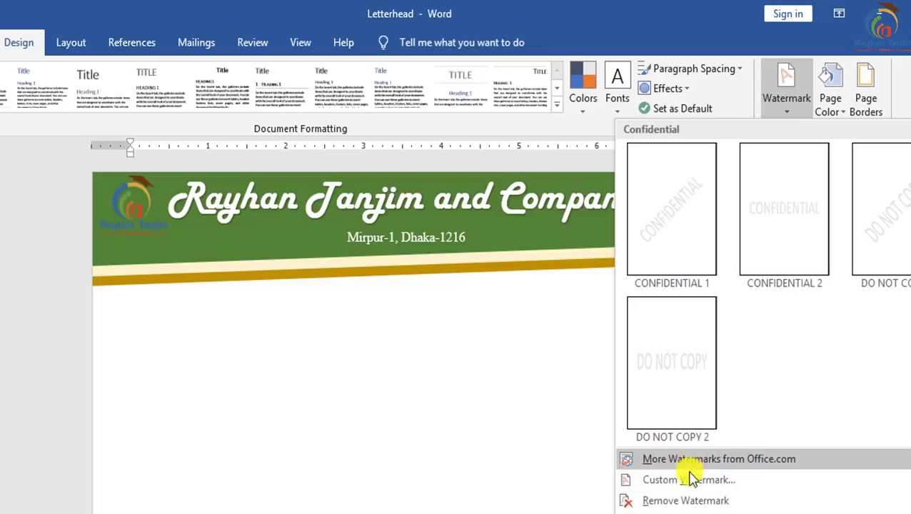
click(690, 478)
click(296, 223)
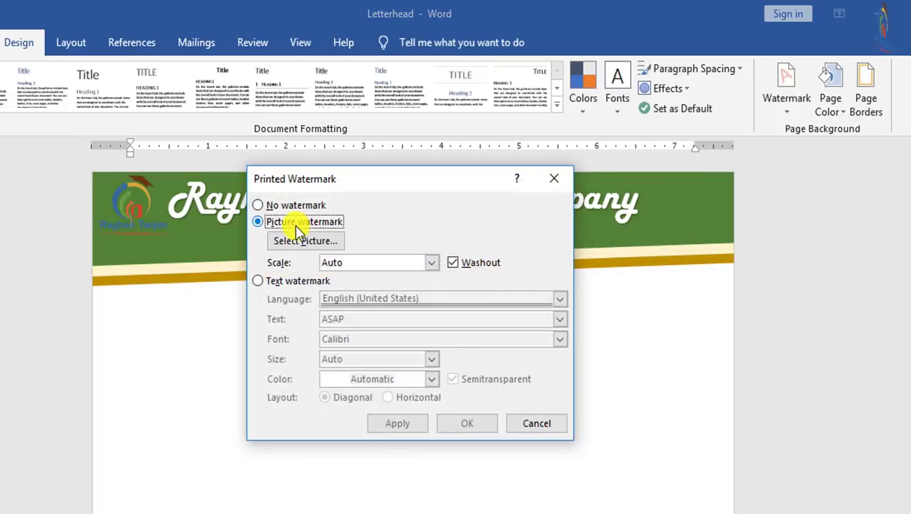
click(303, 242)
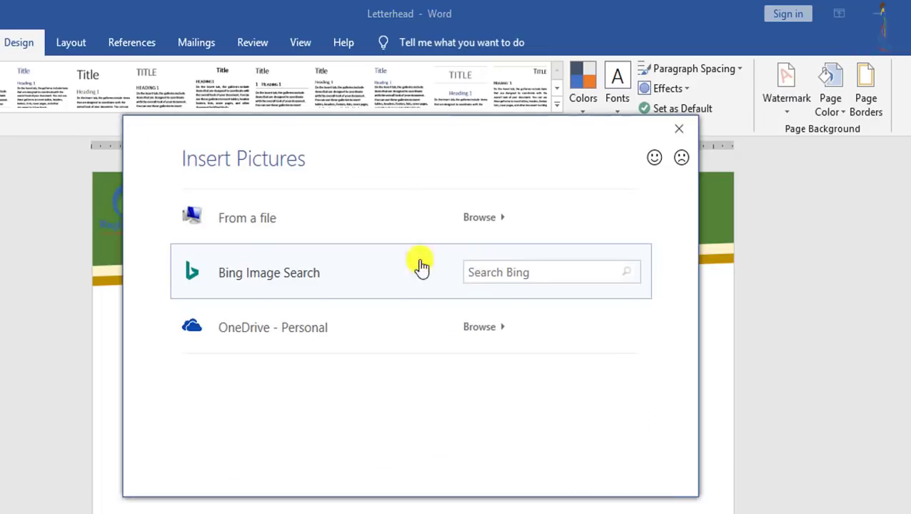
click(267, 222)
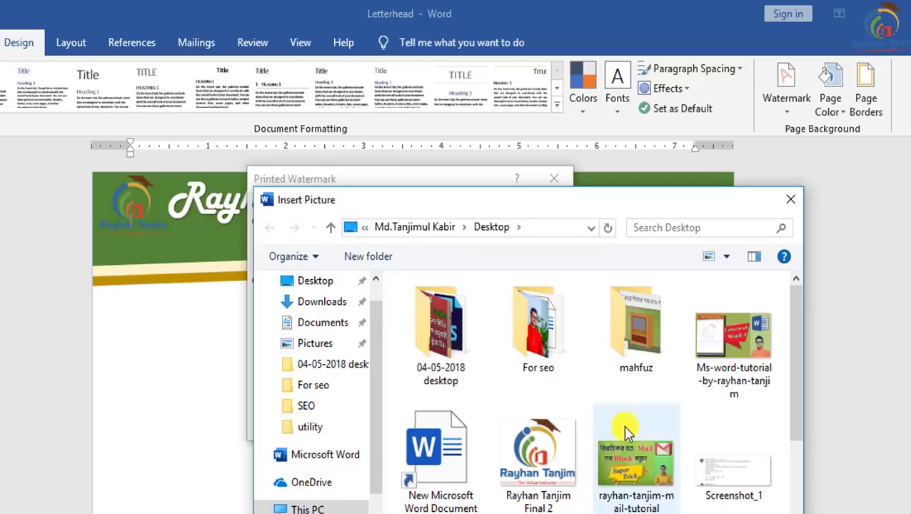
scroll(628, 435, down, 2)
double_click(540, 330)
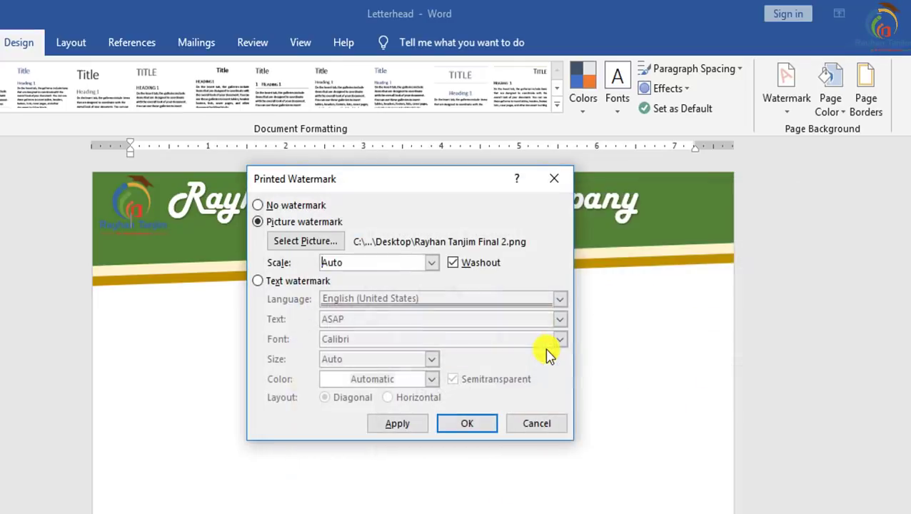
Set the watermark scale to 100% with Washout, apply it, and review the page.
click(432, 262)
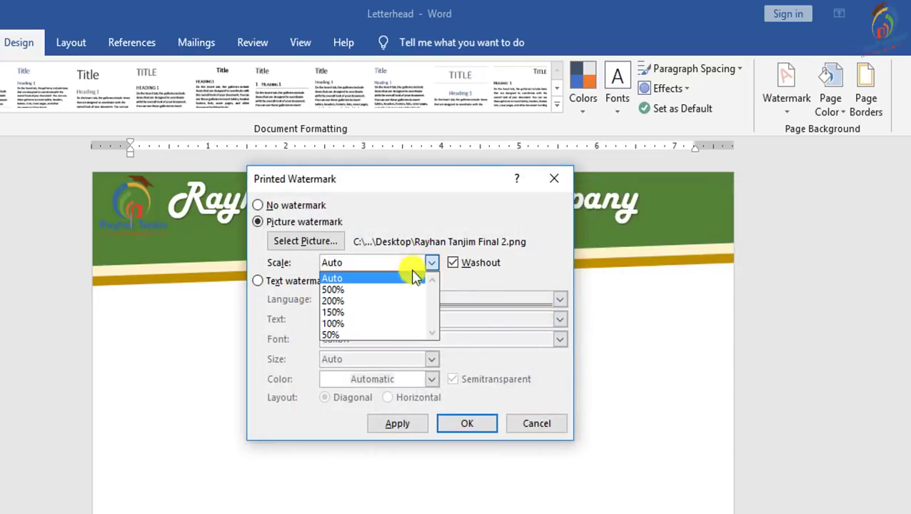
click(345, 312)
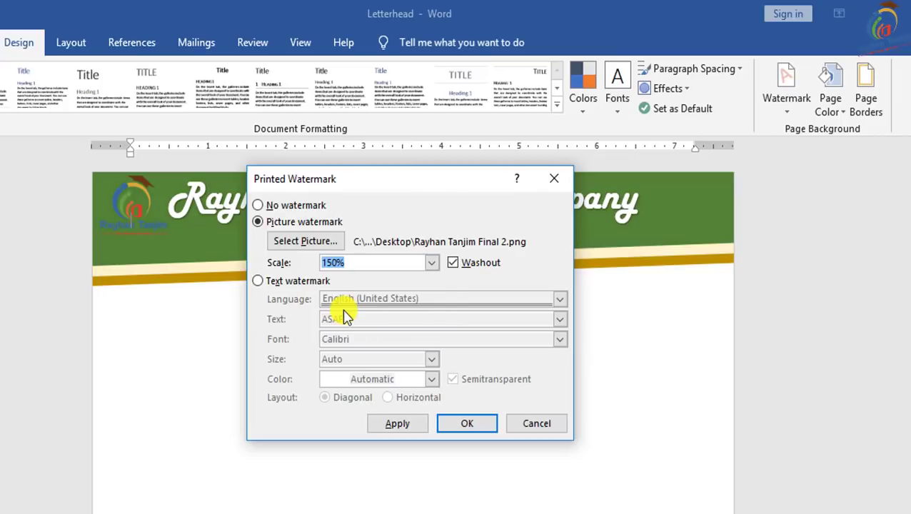
click(432, 262)
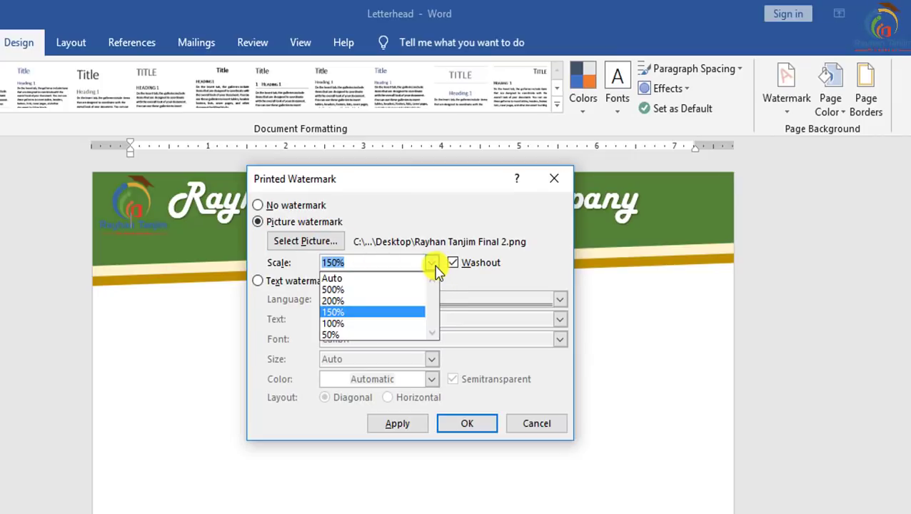
click(330, 325)
click(468, 423)
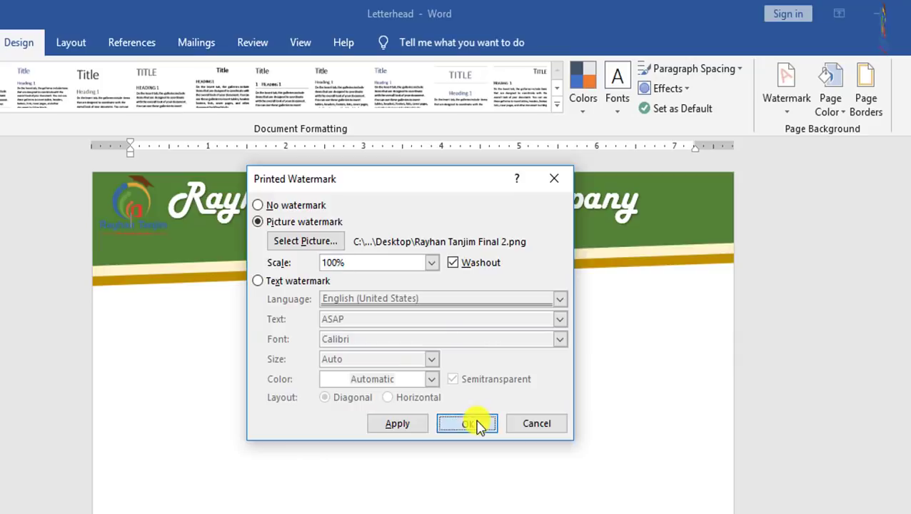
click(536, 423)
scroll(478, 376, down, 3)
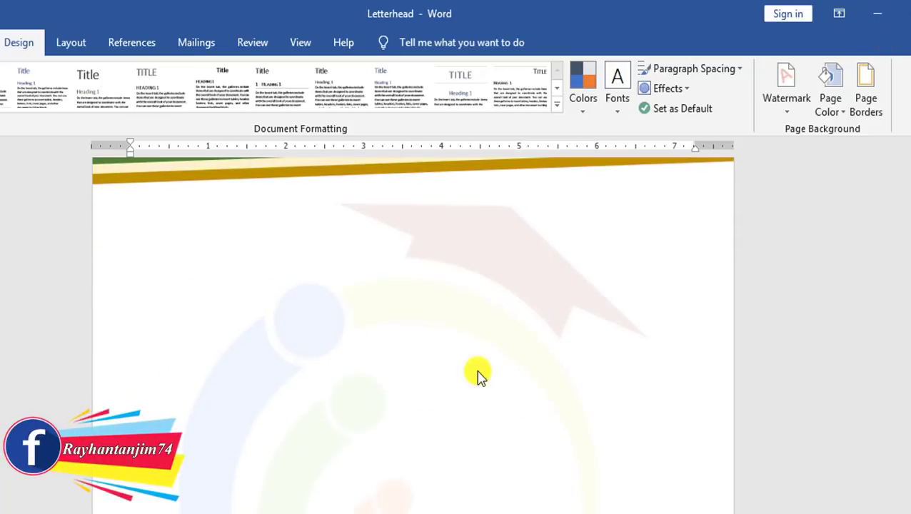
scroll(490, 377, down, 3)
scroll(442, 428, down, 3)
scroll(352, 376, up, 3)
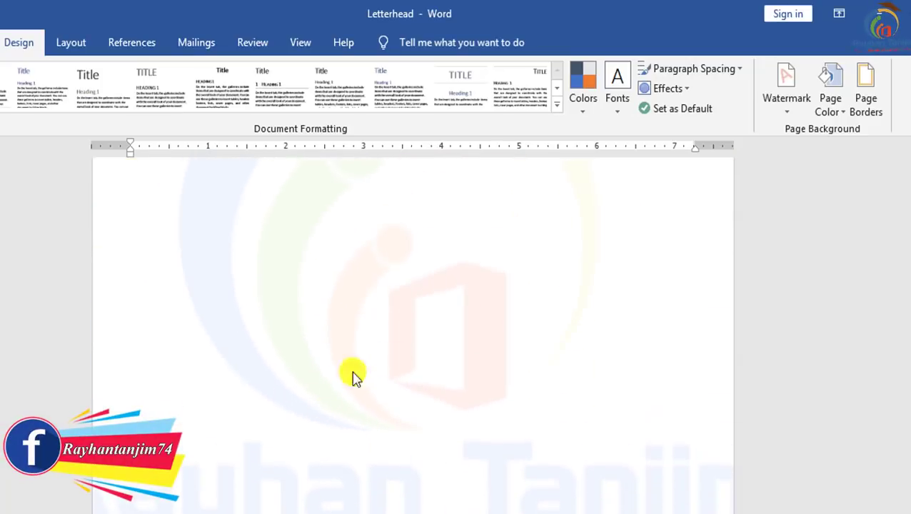
scroll(367, 431, up, 3)
scroll(405, 327, up, 5)
scroll(517, 384, up, 1)
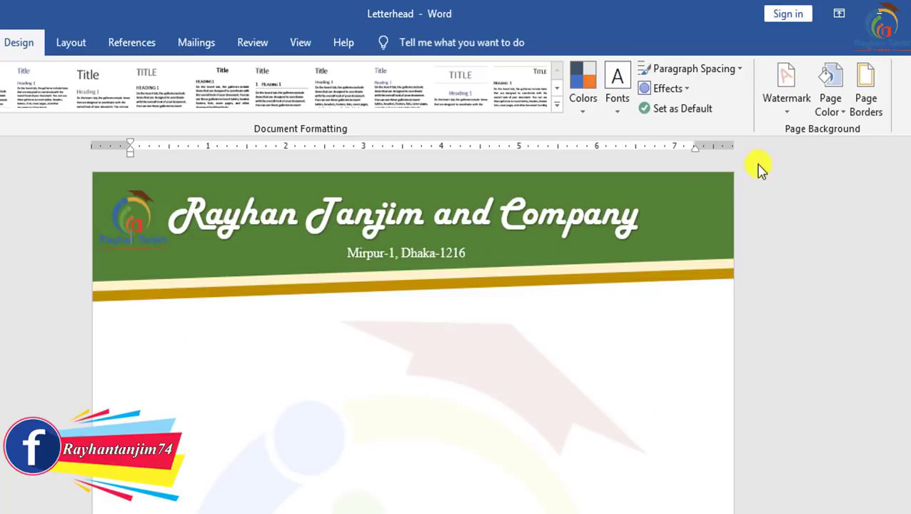
click(794, 111)
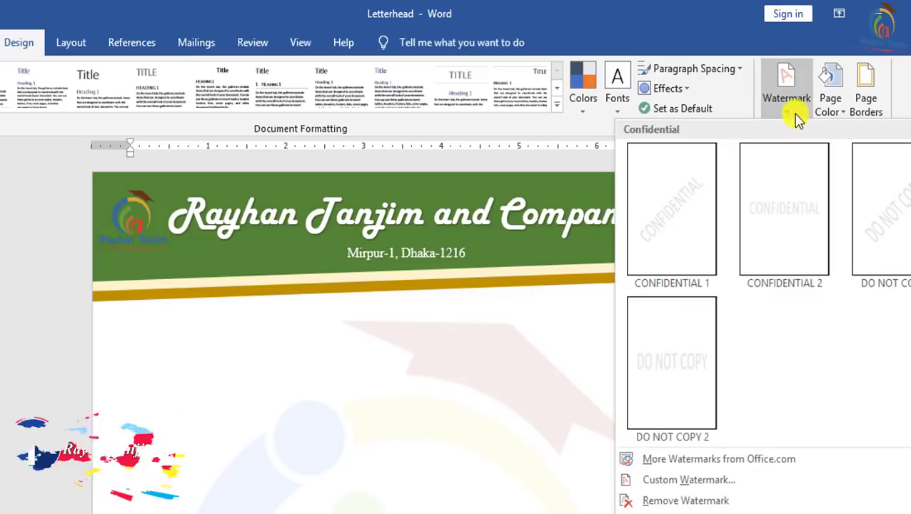
click(688, 480)
click(432, 263)
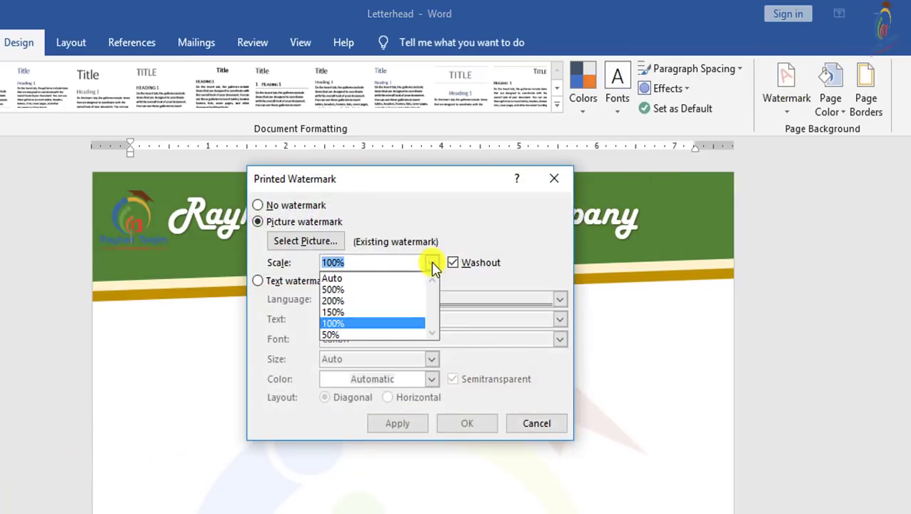
click(348, 280)
click(537, 424)
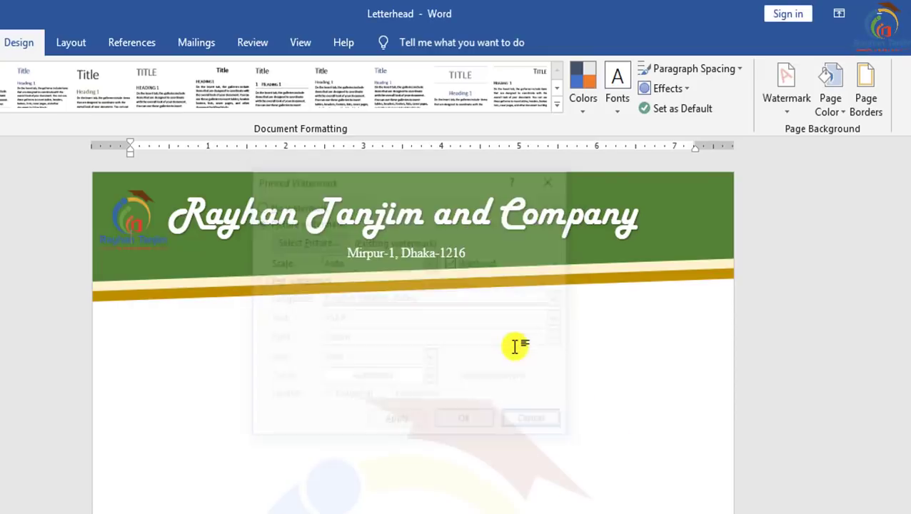
scroll(432, 404, down, 5)
scroll(385, 378, down, 3)
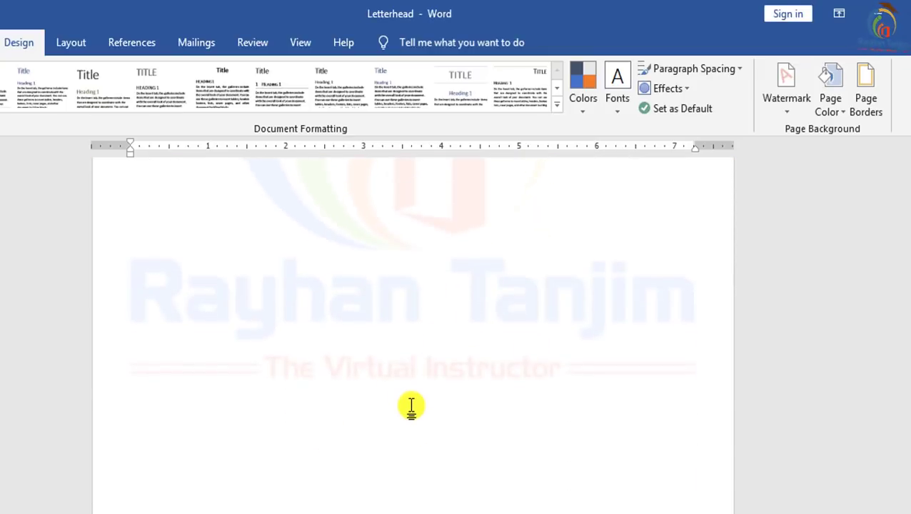
scroll(315, 425, up, 3)
scroll(186, 359, up, 3)
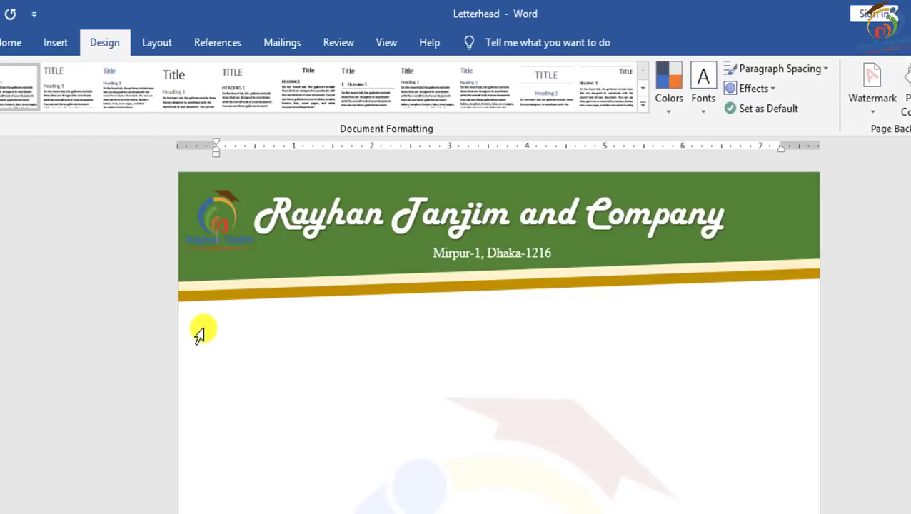
Draw a wide text box below the header band with no outline and no fill.
click(77, 42)
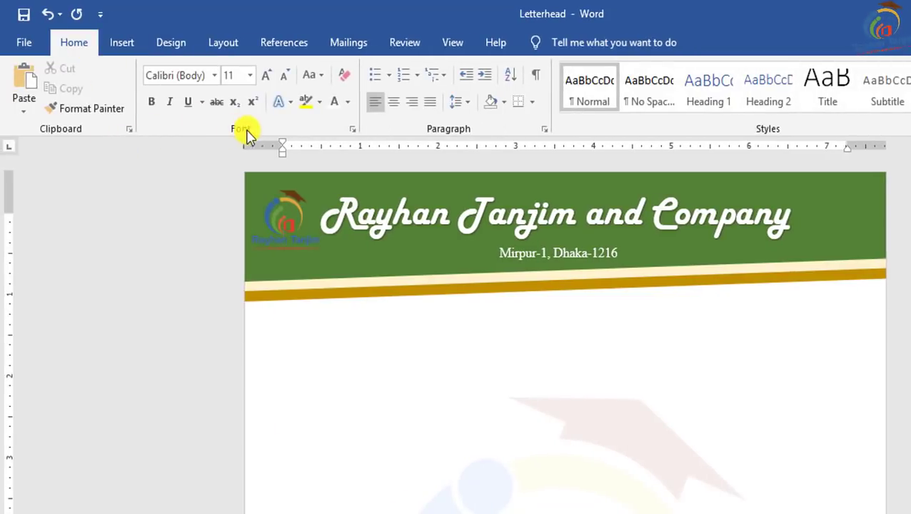
click(118, 42)
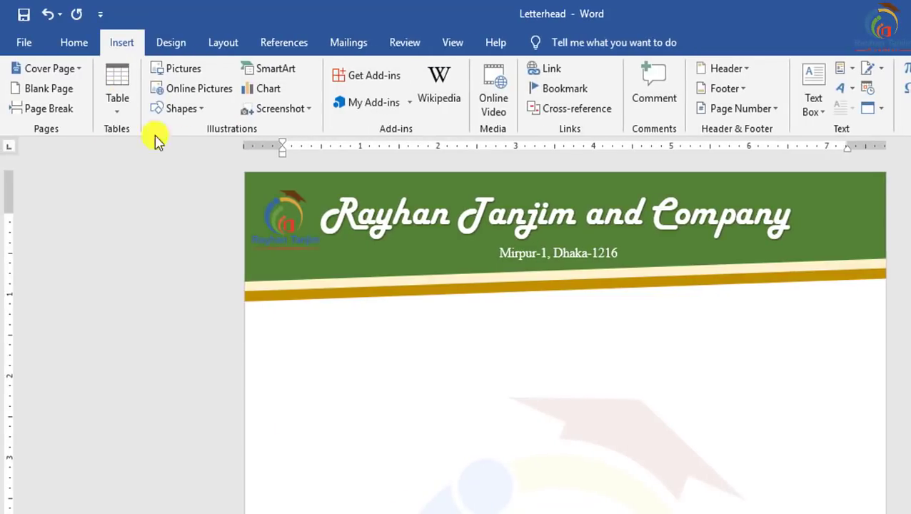
click(196, 110)
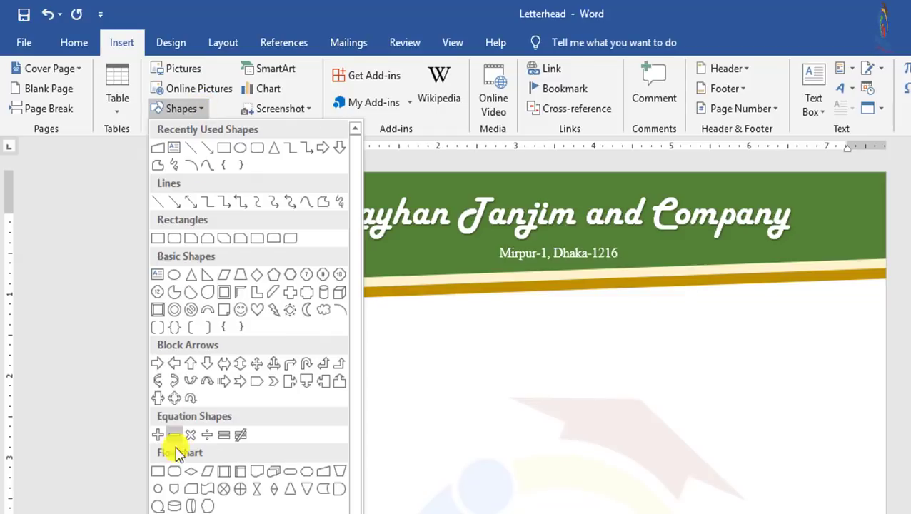
click(169, 277)
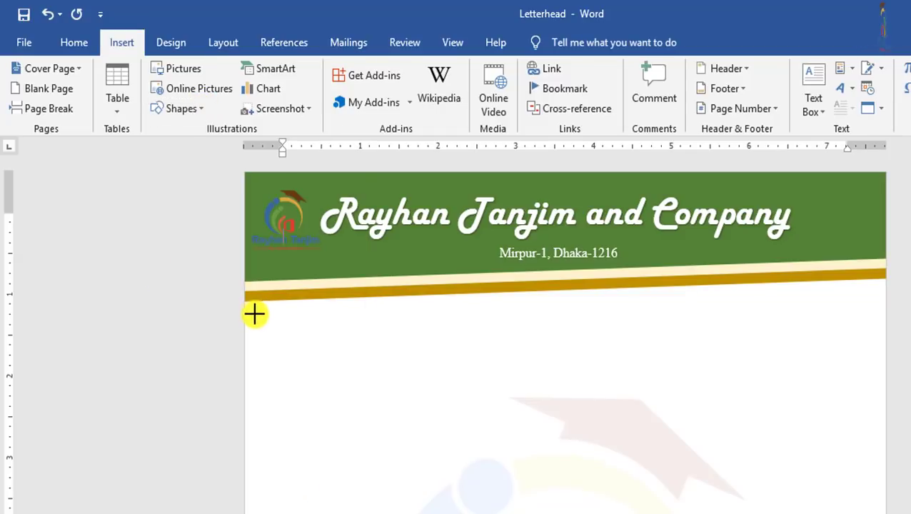
drag(301, 312, 824, 346)
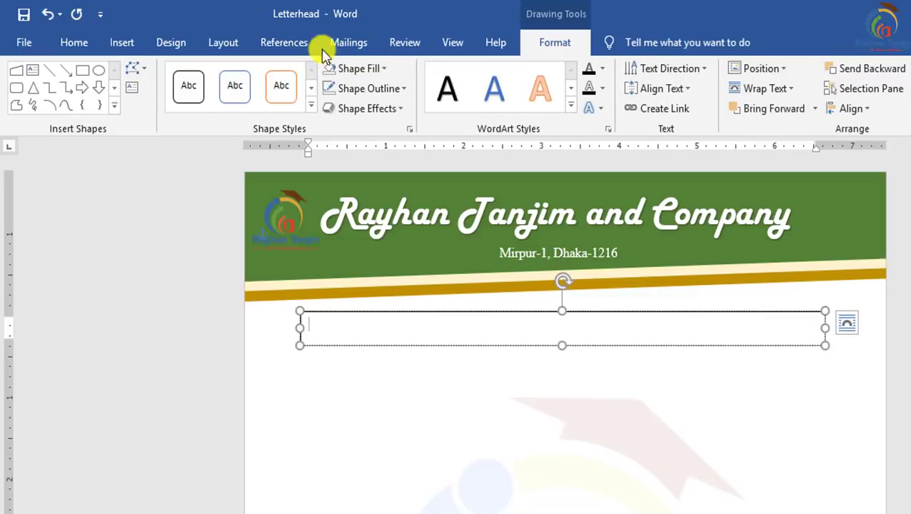
click(404, 88)
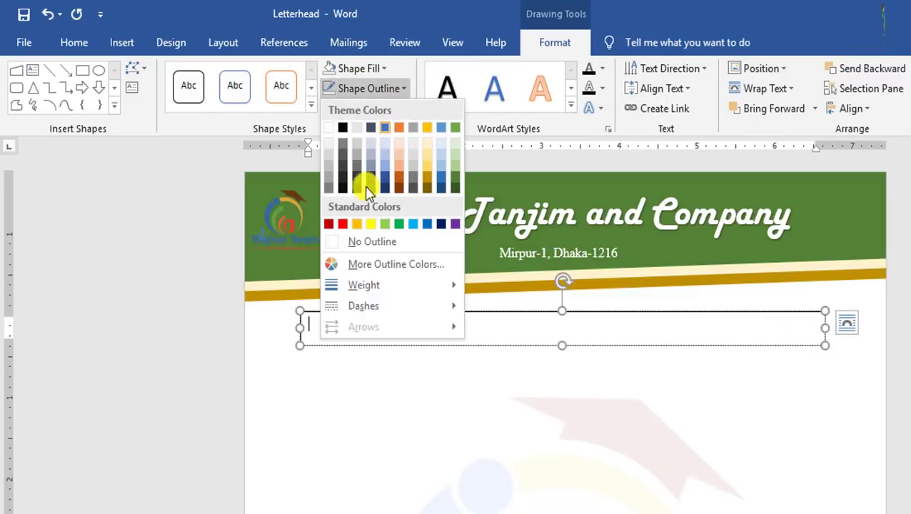
click(367, 245)
click(389, 69)
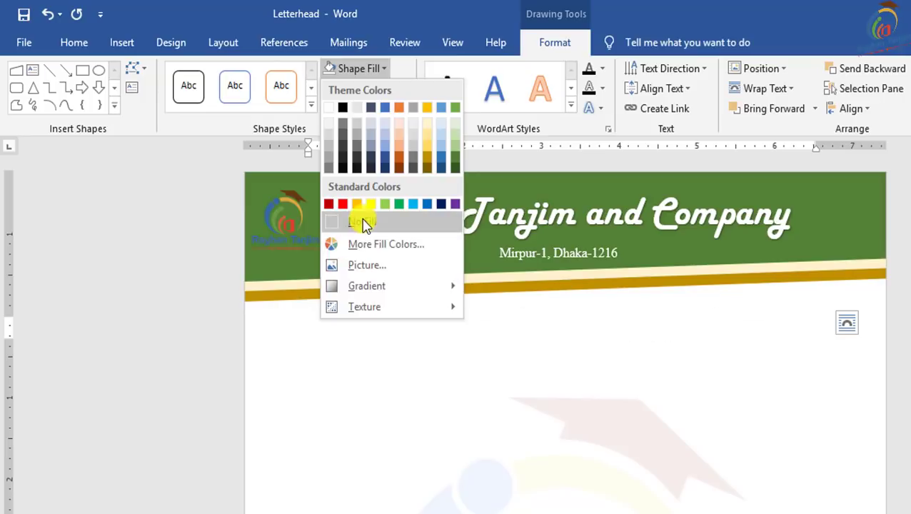
click(362, 222)
text(Ref:...............)
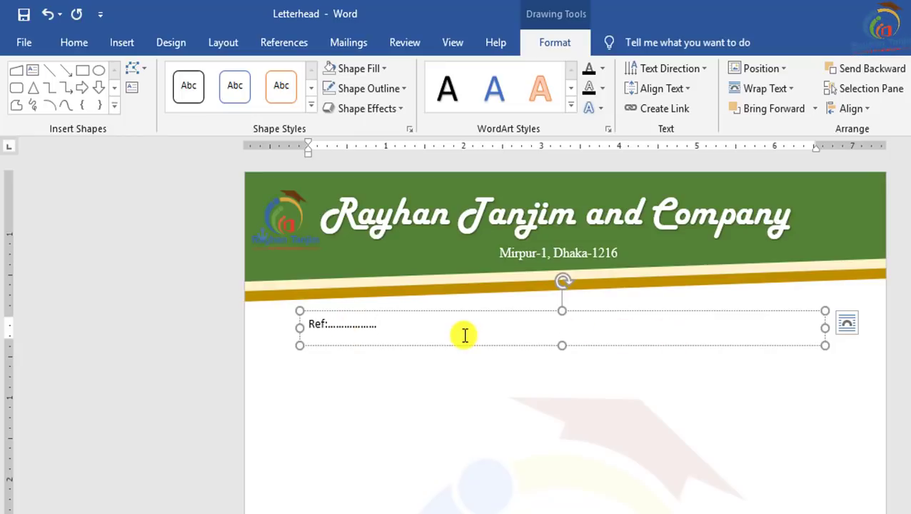
Tab-separate the Ref and Date entries and set the line to Times New Roman.
key(Tab)
key(Tab)
key(Tab)
key(Tab)
key(Tab)
key(Tab)
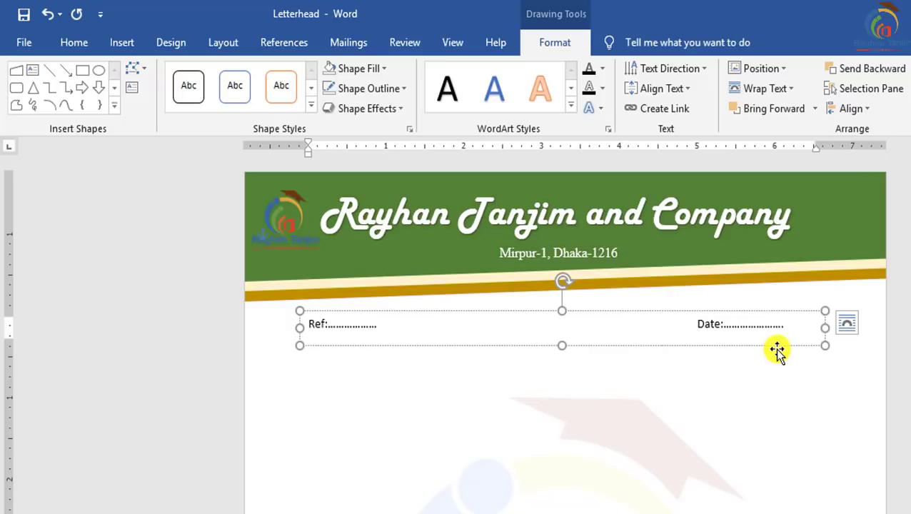
key(ctrl+a)
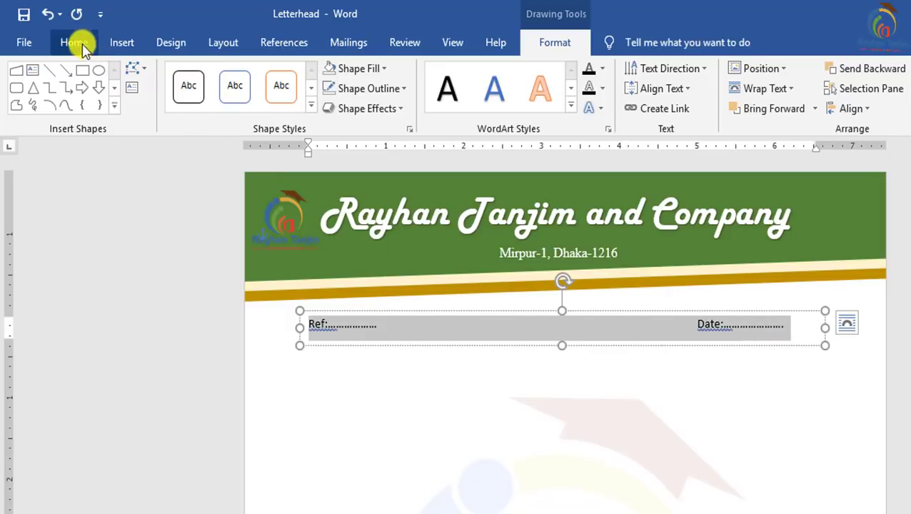
click(82, 44)
click(192, 75)
text(Times)
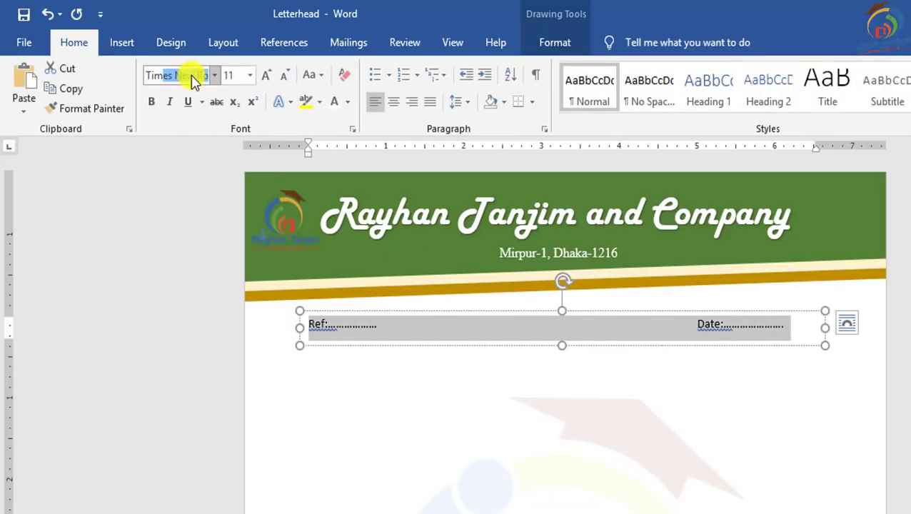
key(Return)
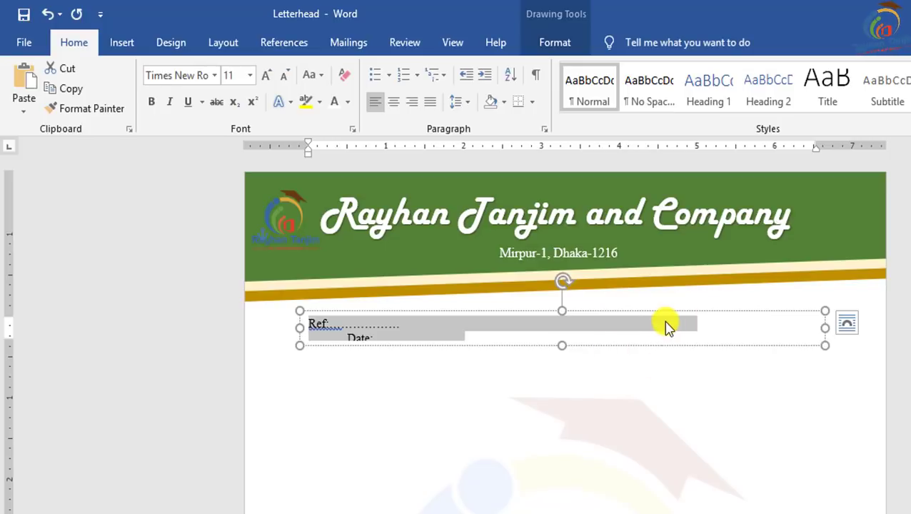
click(664, 326)
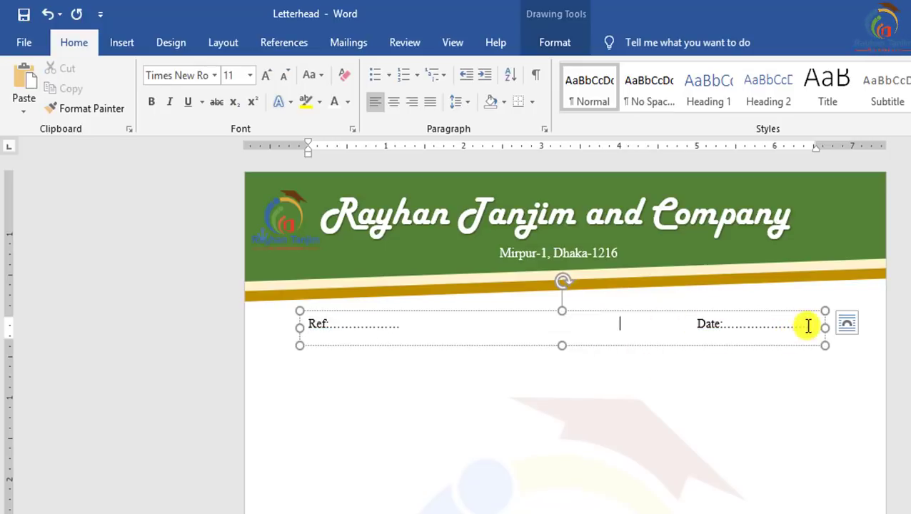
Ignore the spelling flags on Ref and Date.
click(557, 412)
right_click(602, 342)
key(Escape)
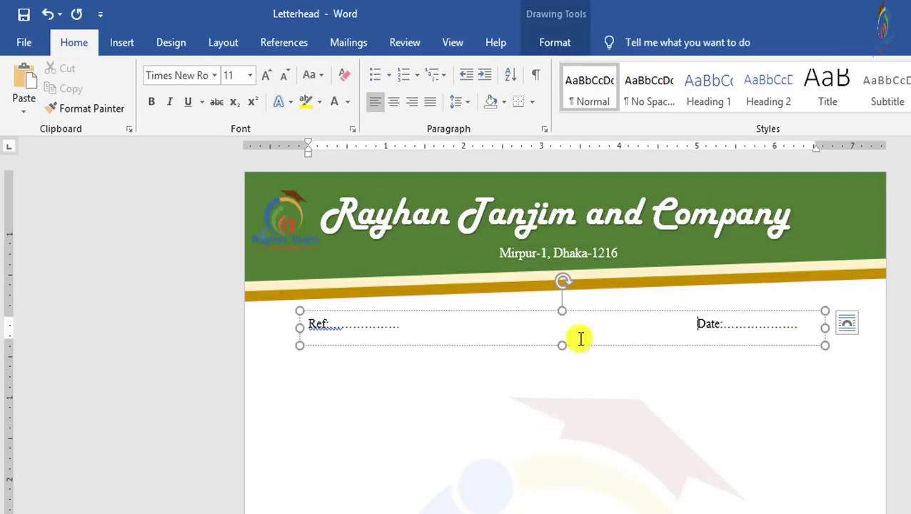
right_click(323, 324)
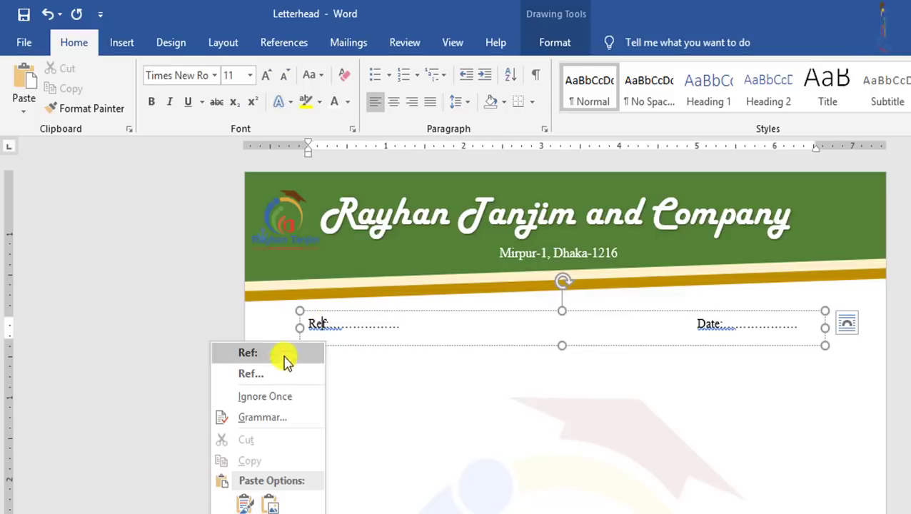
click(265, 397)
right_click(730, 324)
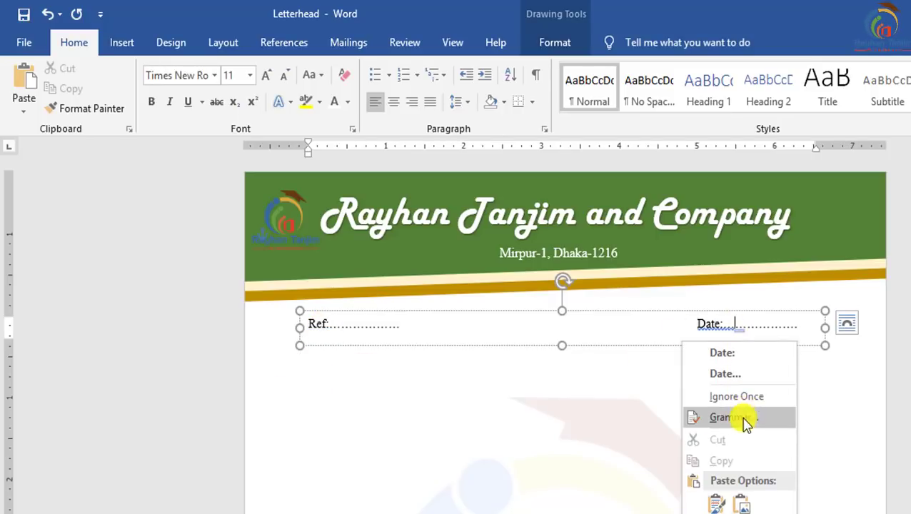
click(736, 396)
Draw a blue rectangle across the page bottom with no outline.
click(434, 400)
scroll(433, 401, down, 5)
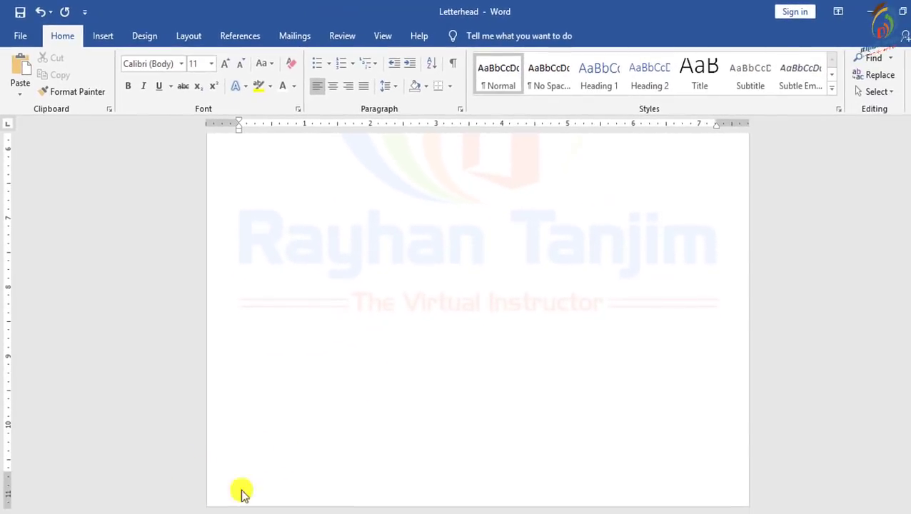
click(100, 35)
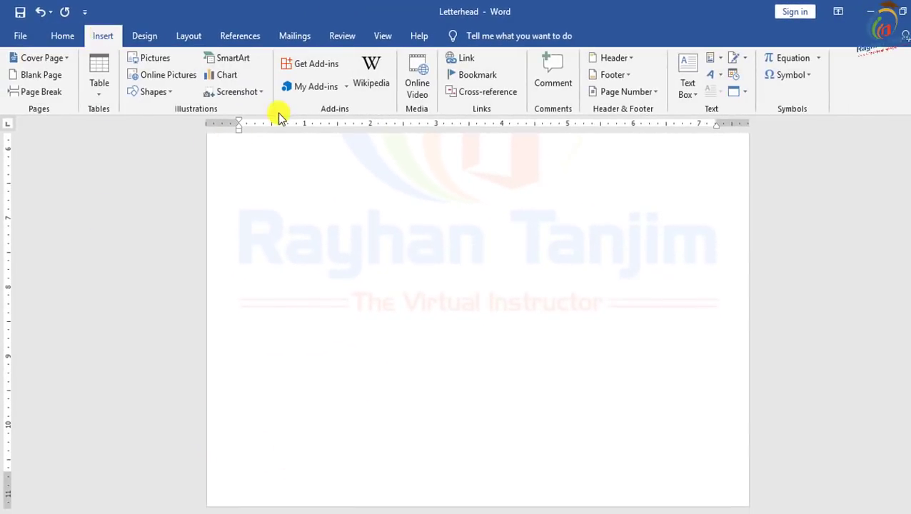
click(163, 93)
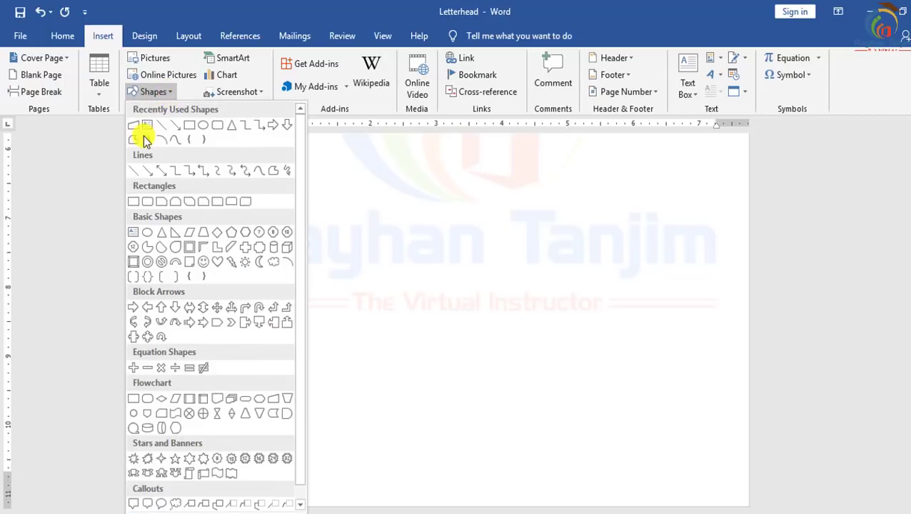
click(134, 202)
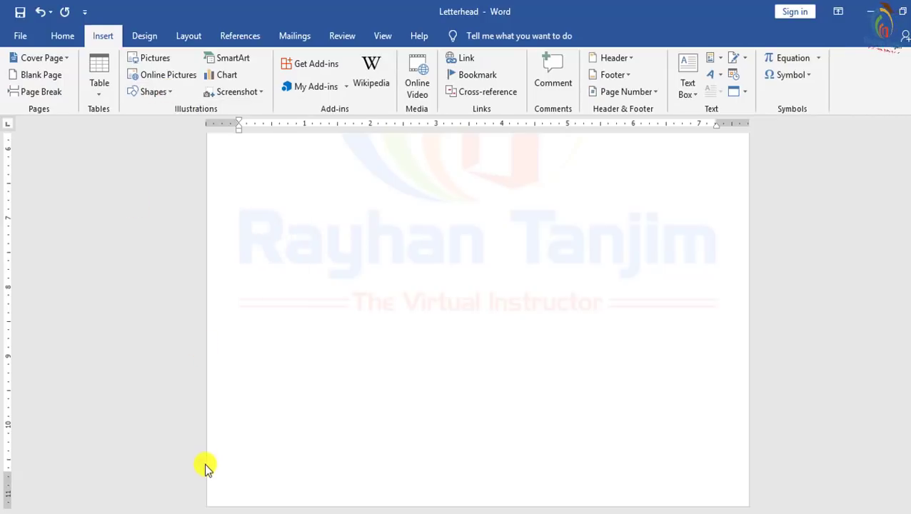
drag(209, 465, 755, 484)
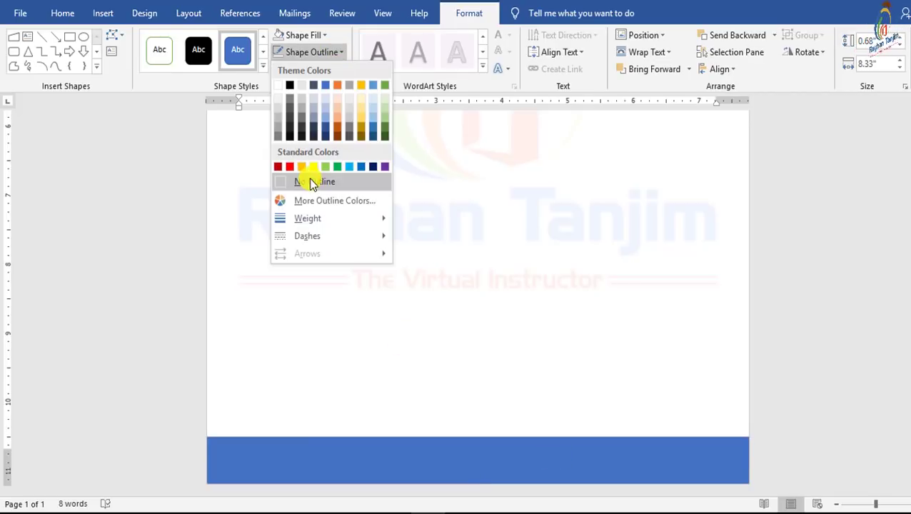
click(312, 181)
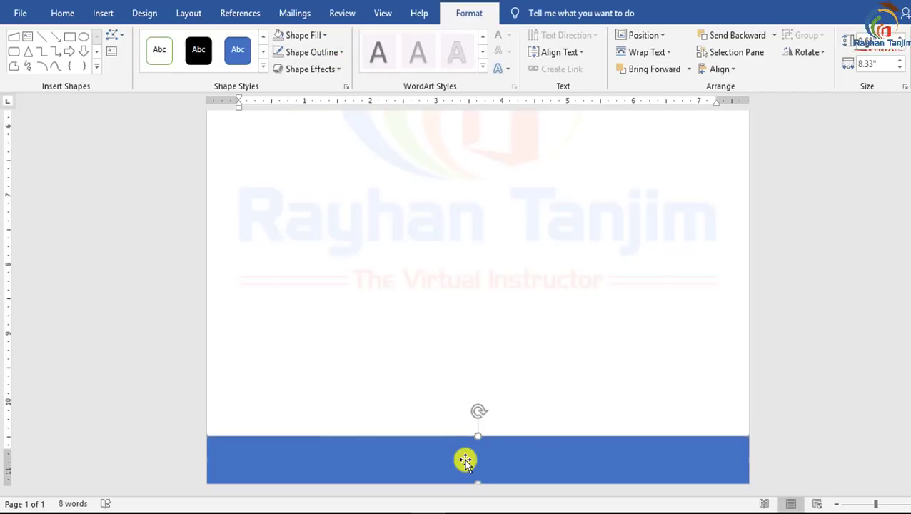
Duplicate the bar, fill the copy orange without outline, and nudge it up slightly.
key(ctrl+v)
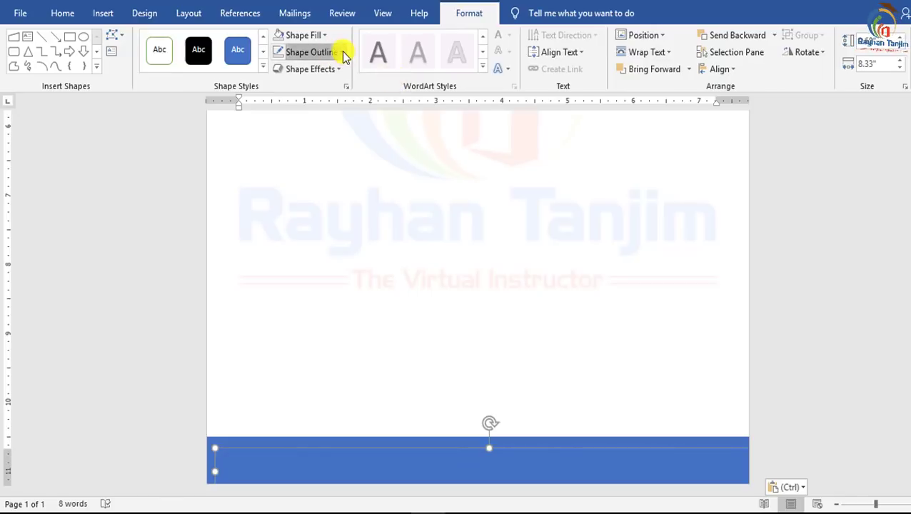
click(341, 51)
click(311, 182)
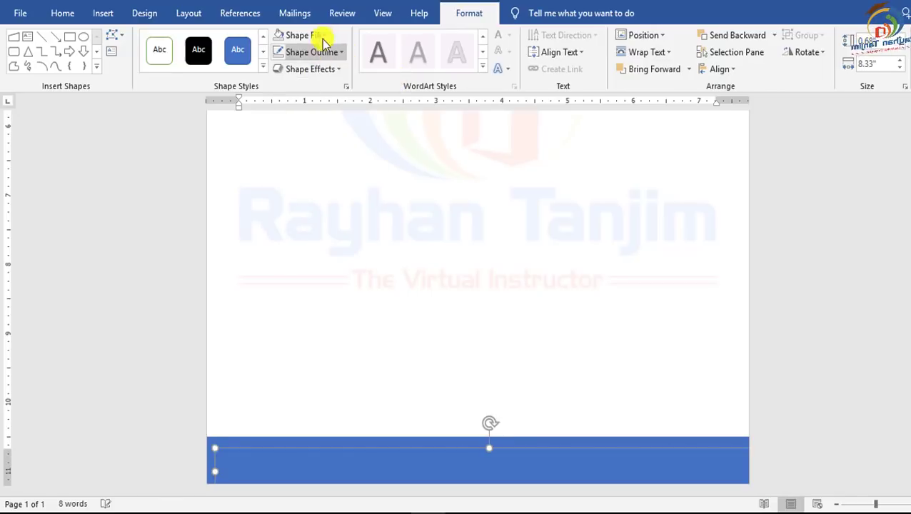
click(315, 35)
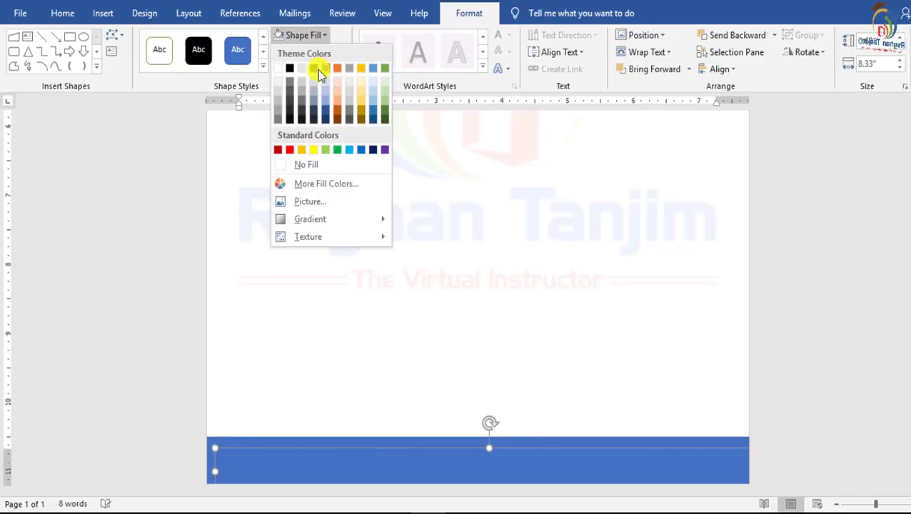
click(338, 116)
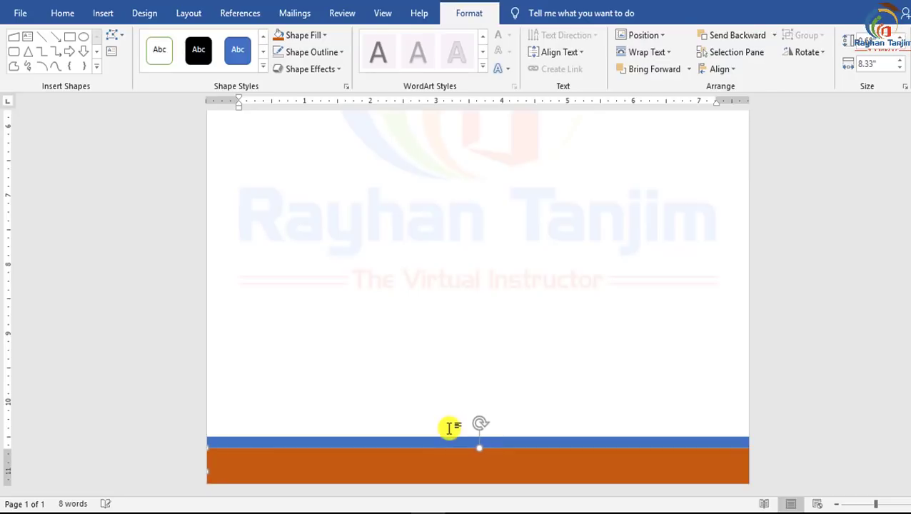
scroll(520, 327, up, 1)
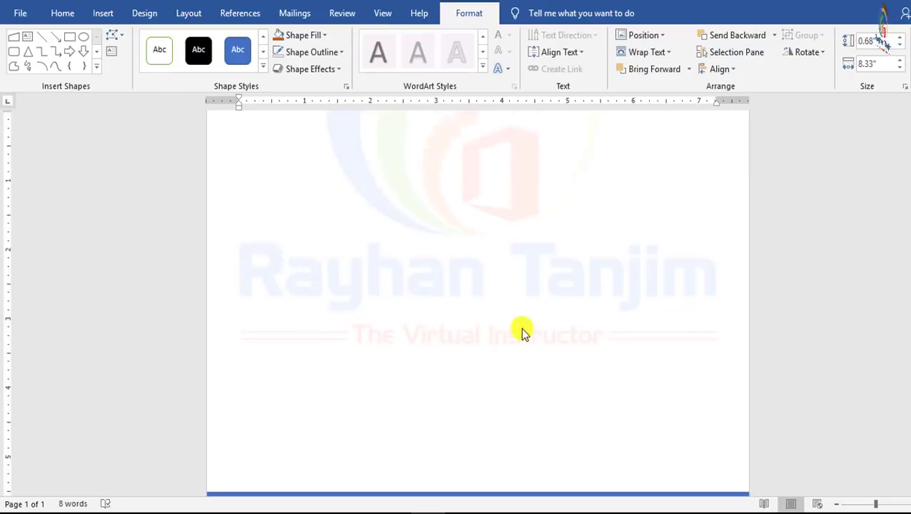
click(521, 327)
scroll(524, 326, up, 3)
scroll(529, 325, down, 3)
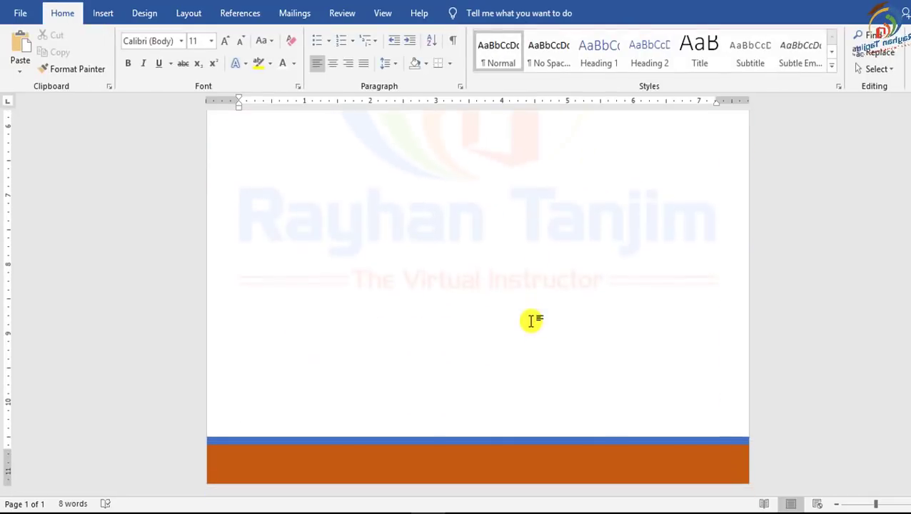
click(434, 457)
key(Up)
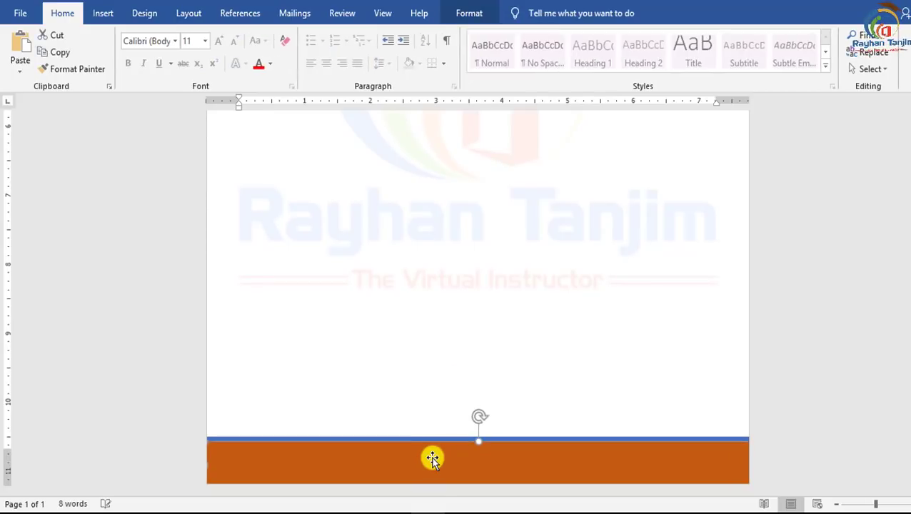
Draw a text box across the orange footer with no outline and no fill.
click(103, 13)
click(154, 68)
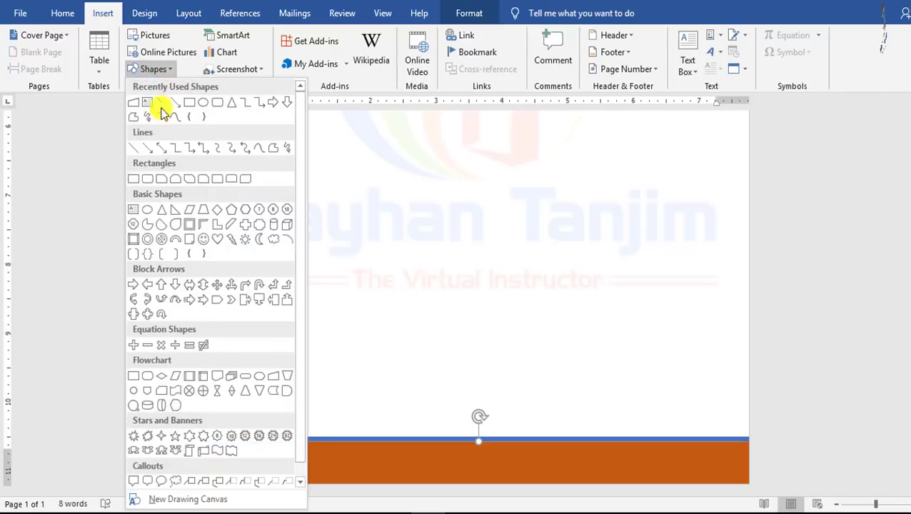
click(136, 212)
drag(249, 452, 711, 469)
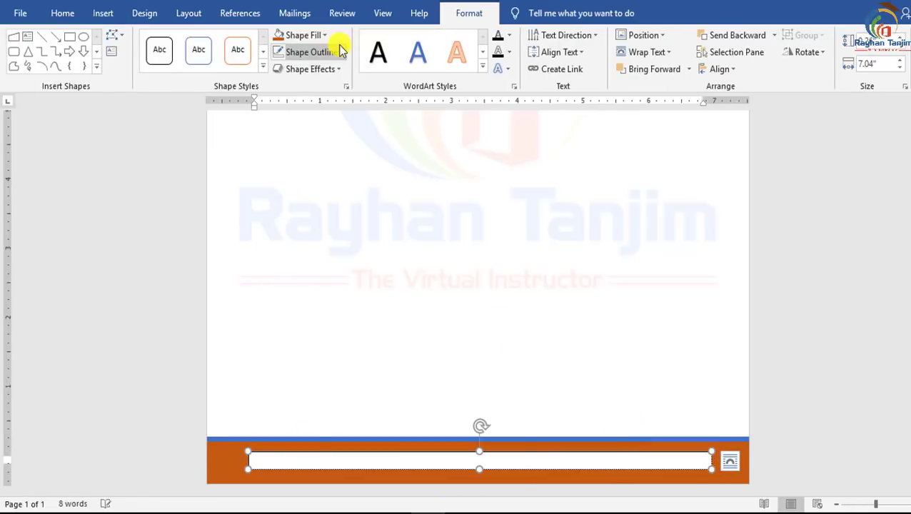
click(341, 51)
click(310, 181)
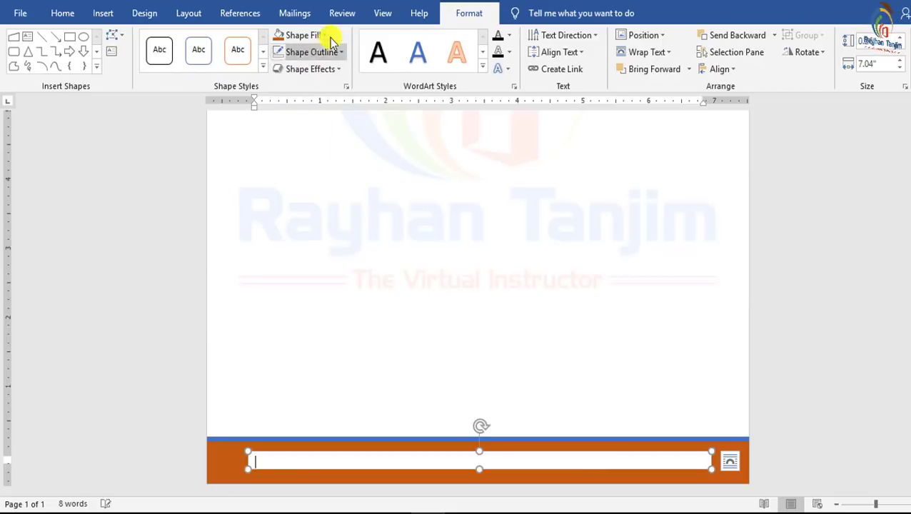
click(325, 35)
click(297, 165)
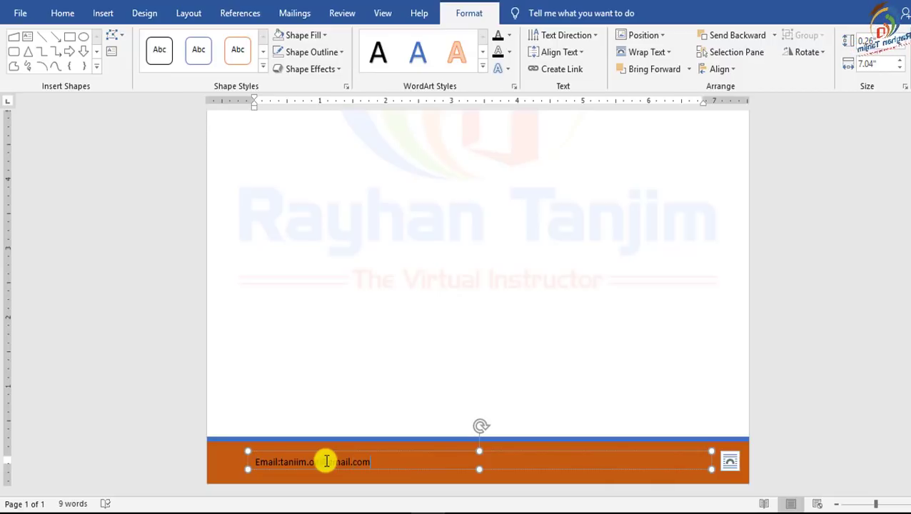
Type the e-mail and website line, centre it in Times New Roman, and extend the box slightly.
text(Website: www.rayhantanjim.com)
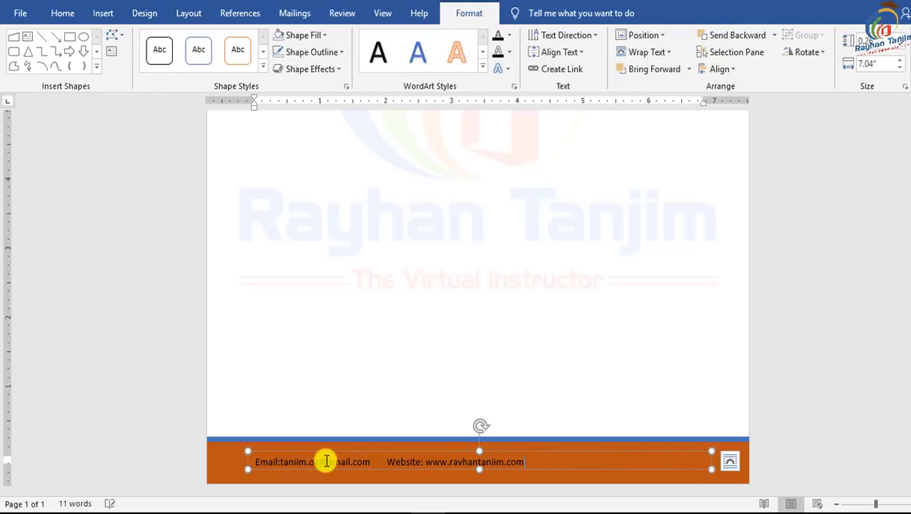
key(ctrl+a)
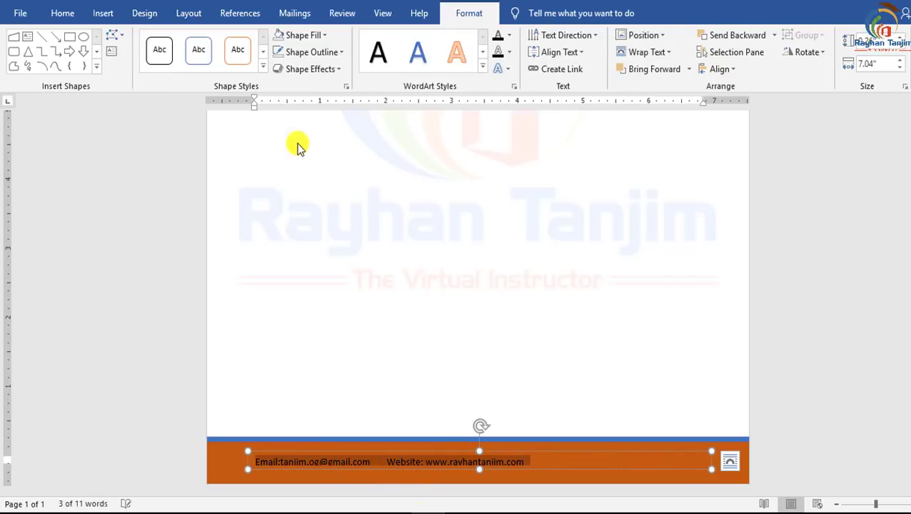
click(62, 12)
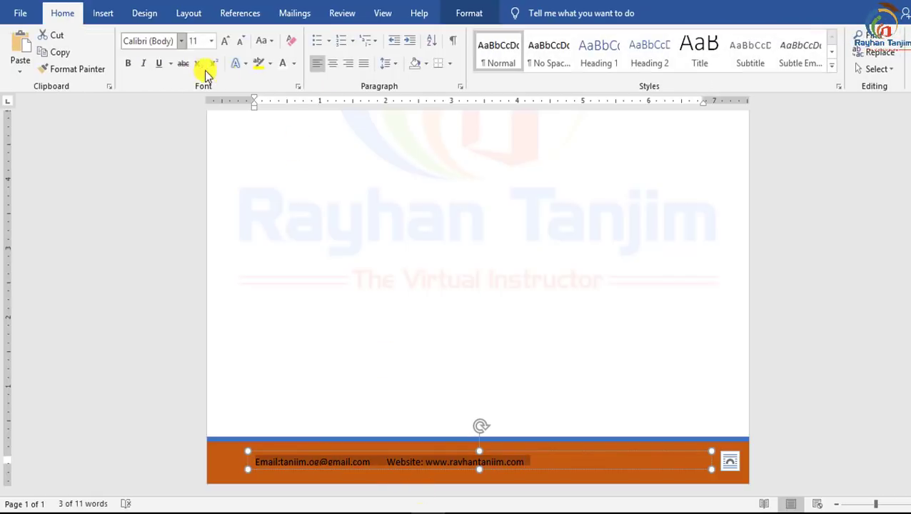
click(333, 63)
click(171, 46)
text(Lora)
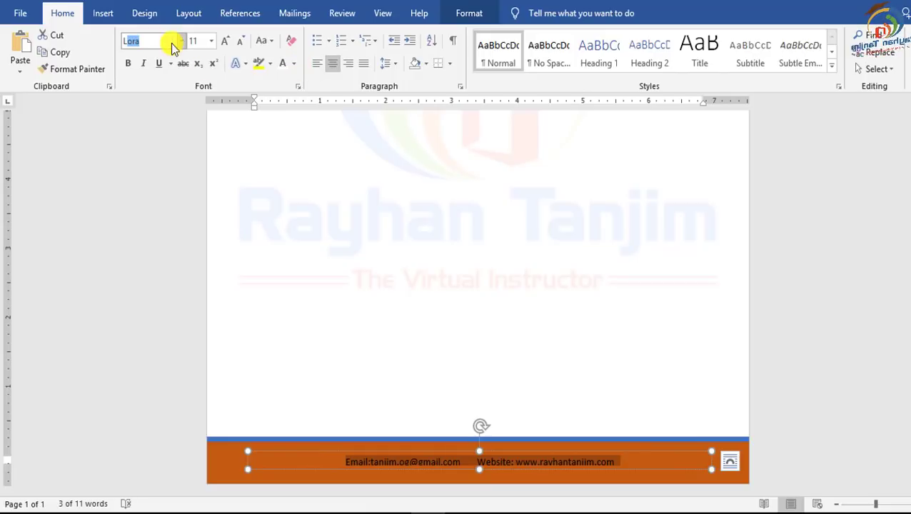
text(Times New Roman)
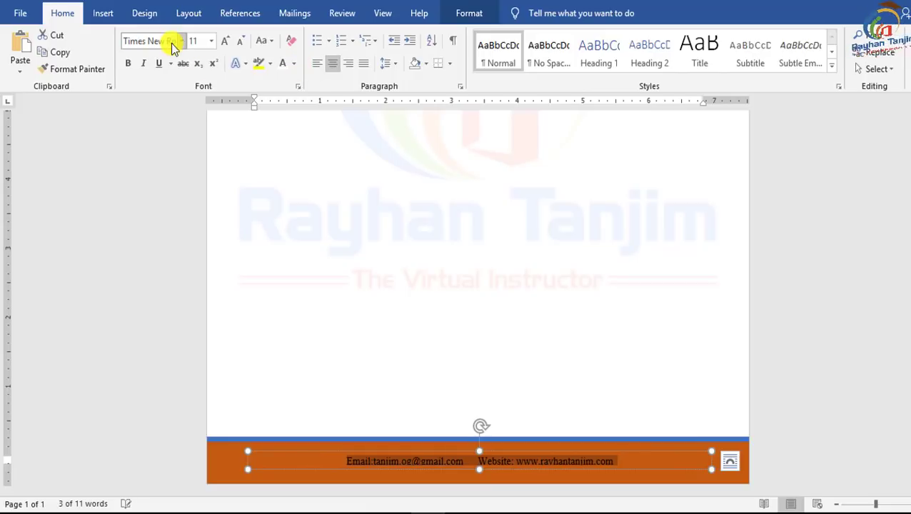
double_click(551, 347)
scroll(551, 347, down, 10)
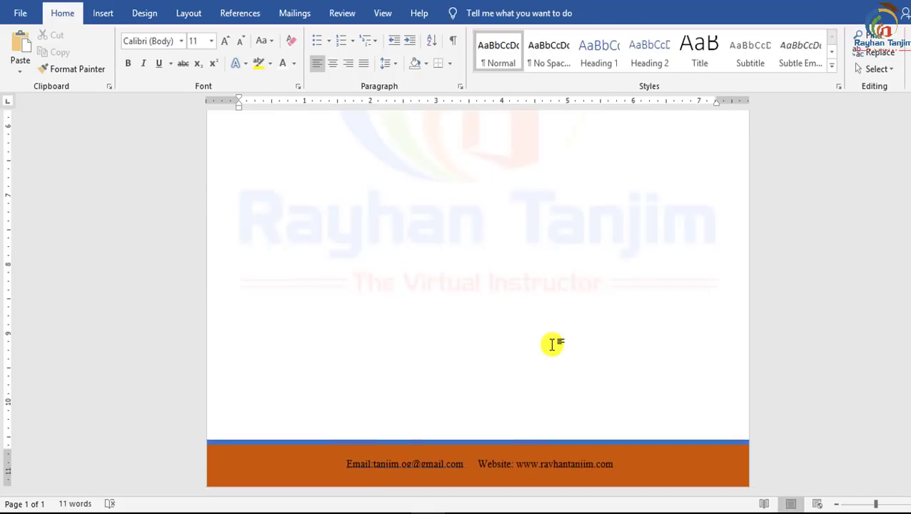
click(522, 457)
drag(482, 469, 480, 476)
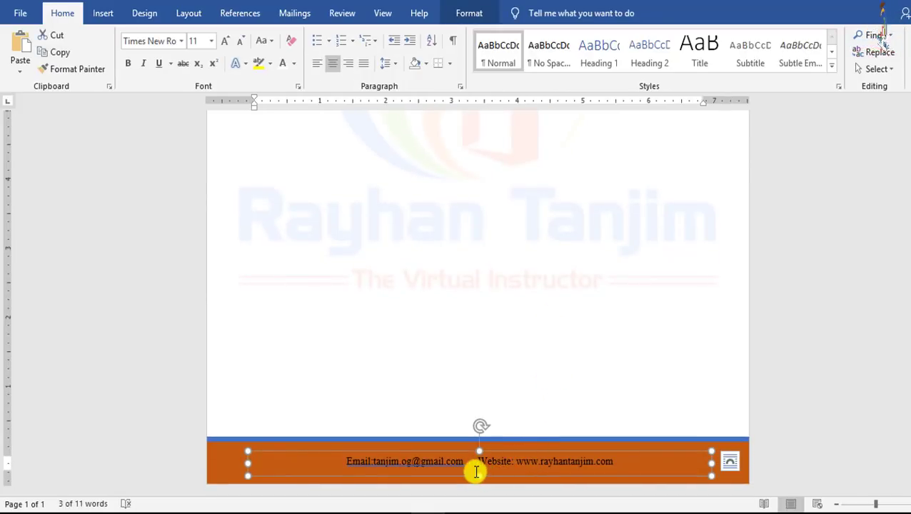
double_click(529, 357)
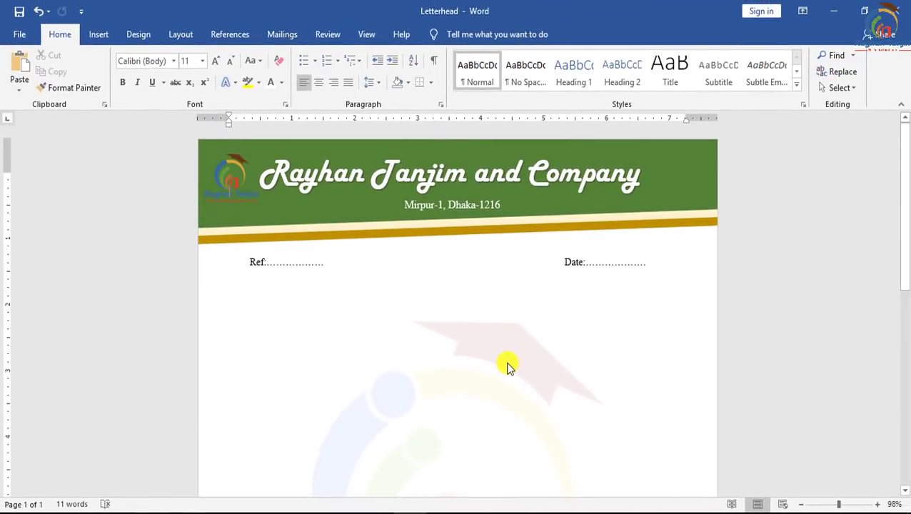
Preview the finished one-page letterhead on the Print screen with Ctrl+P.
key(ctrl+p)
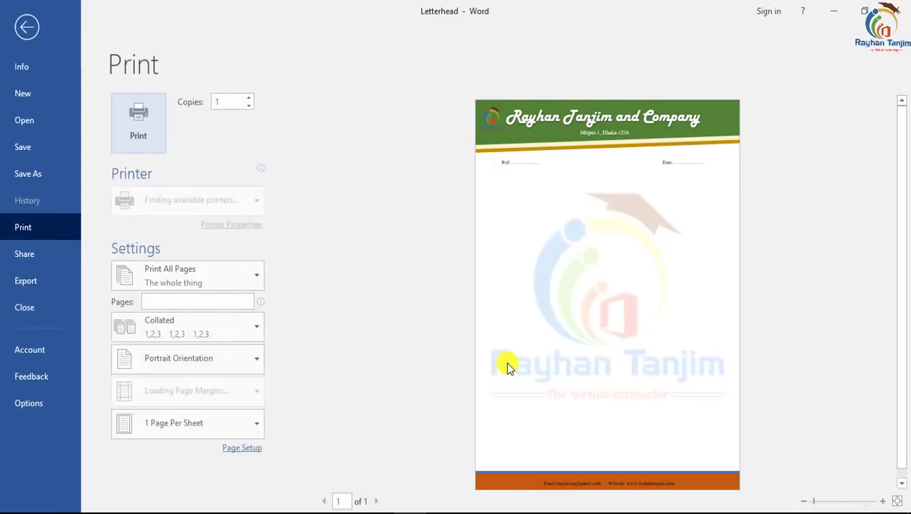